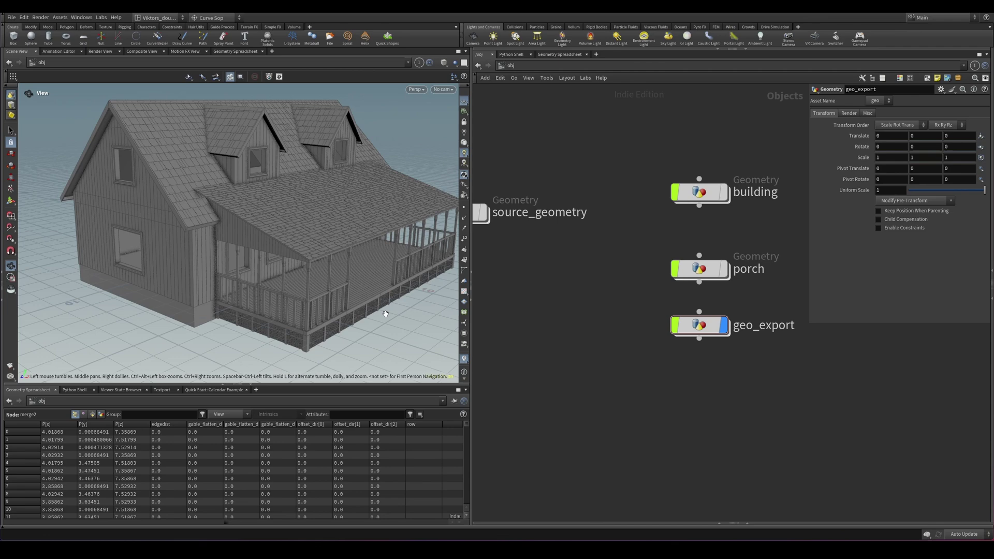
pyautogui.keyDown('alt'); pyautogui.moveTo(382, 314); pyautogui.dragTo(356, 298, button='middle'); pyautogui.keyUp('alt')
pyautogui.moveTo(356, 298)
pyautogui.keyDown('alt'); pyautogui.mouseDown()
pyautogui.moveTo(367, 284)
pyautogui.moveTo(342, 293)
pyautogui.moveTo(336, 311)
pyautogui.moveTo(341, 293)
pyautogui.mouseUp(); pyautogui.keyUp('alt')
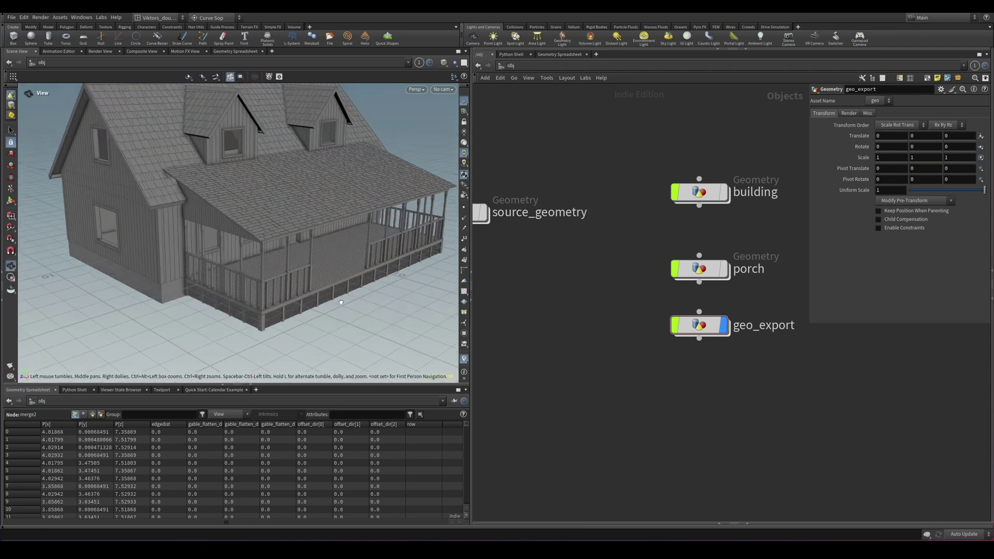
pyautogui.press('h')
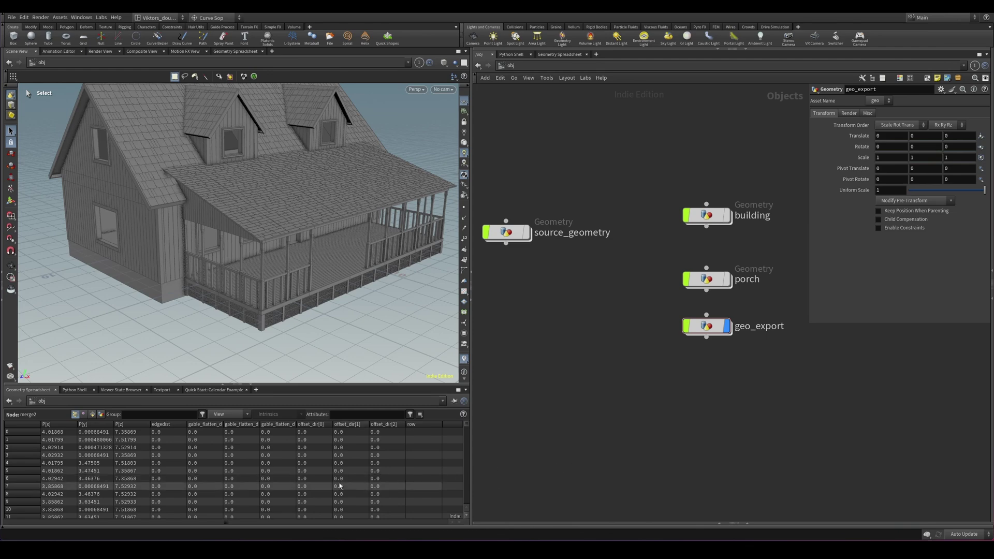
# - Switch to the browser to review the download files on the Gumroad product's content page, then return to Houdini
pyautogui.hotkey('alt', 'Tab')
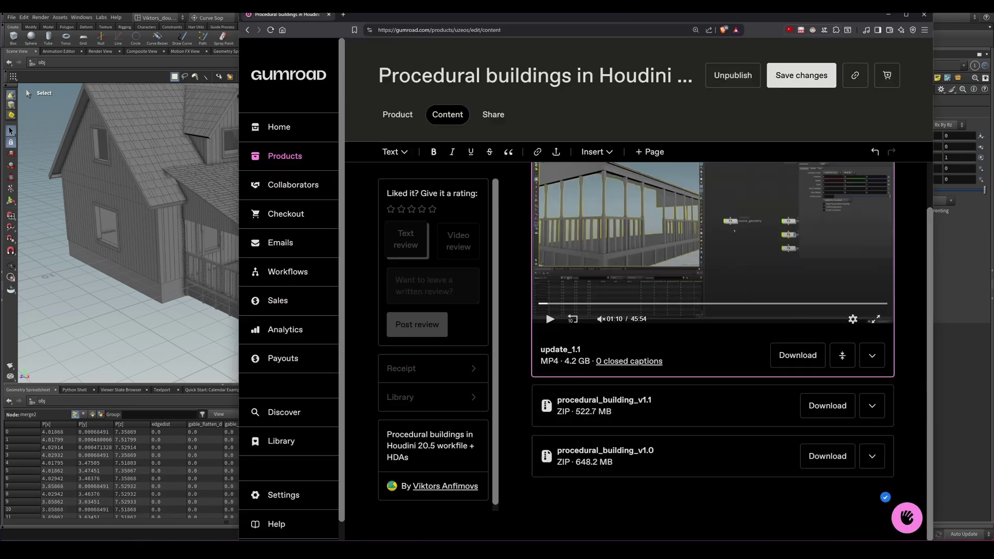
pyautogui.scroll(1, 691, 436)
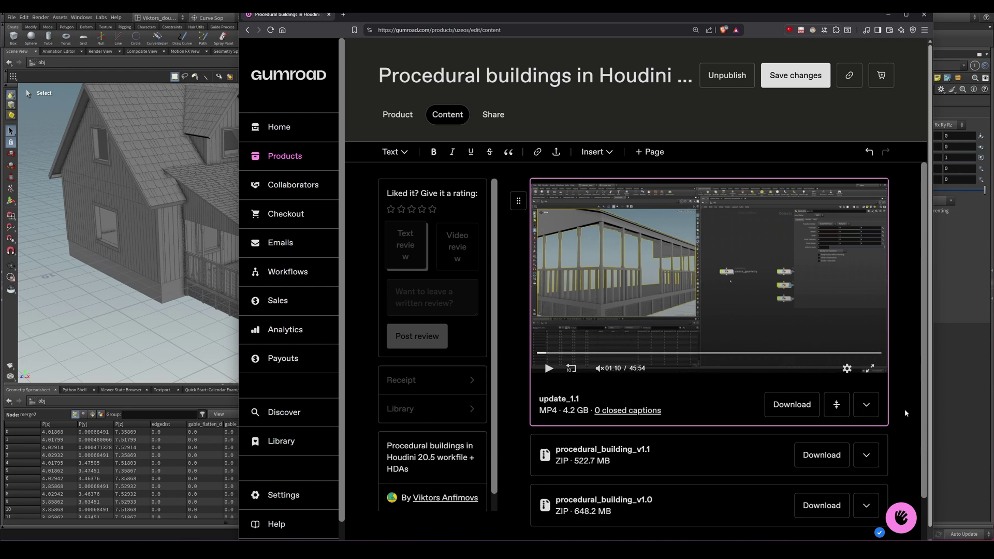
pyautogui.click(952, 366)
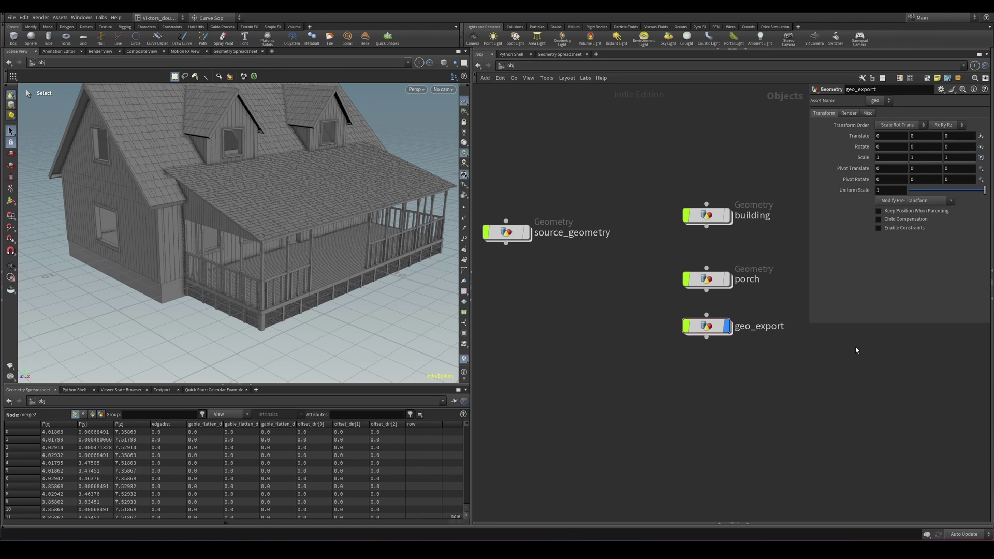
# - Switch to Unreal Editor, look at the textured house and open the Buildings/Buildings/BG_type_1 content folder
pyautogui.moveTo(457, 549)
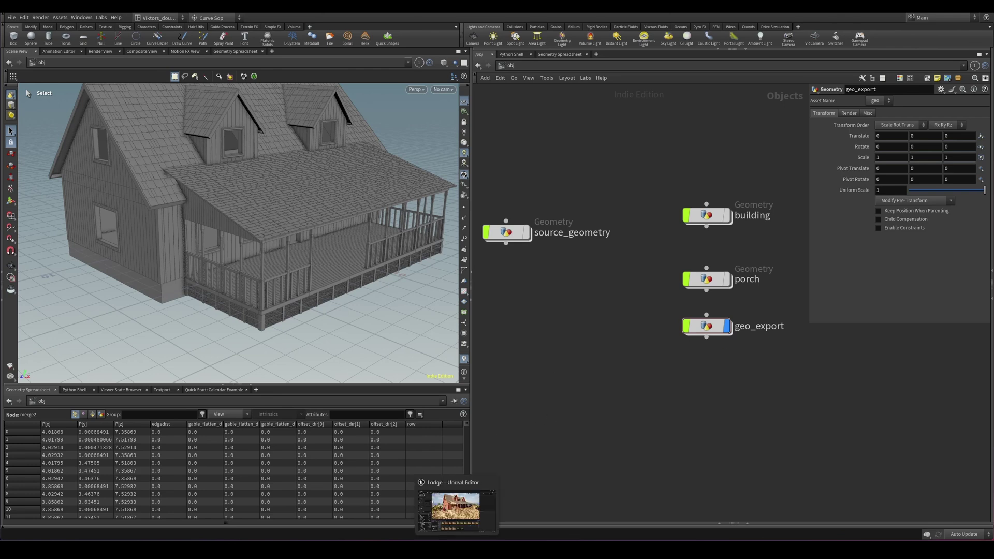
pyautogui.click(456, 507)
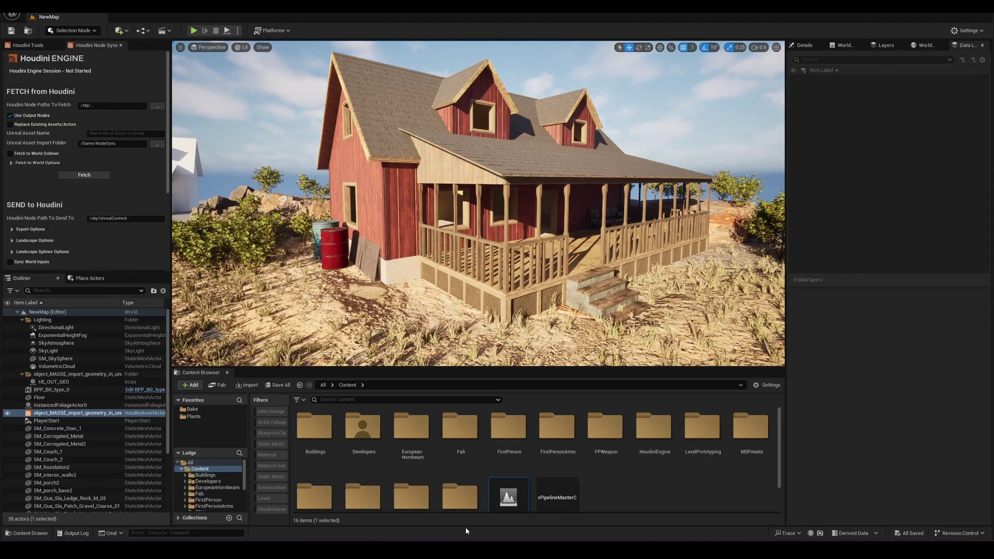
pyautogui.moveTo(478, 203); pyautogui.dragTo(452, 183, button='right')
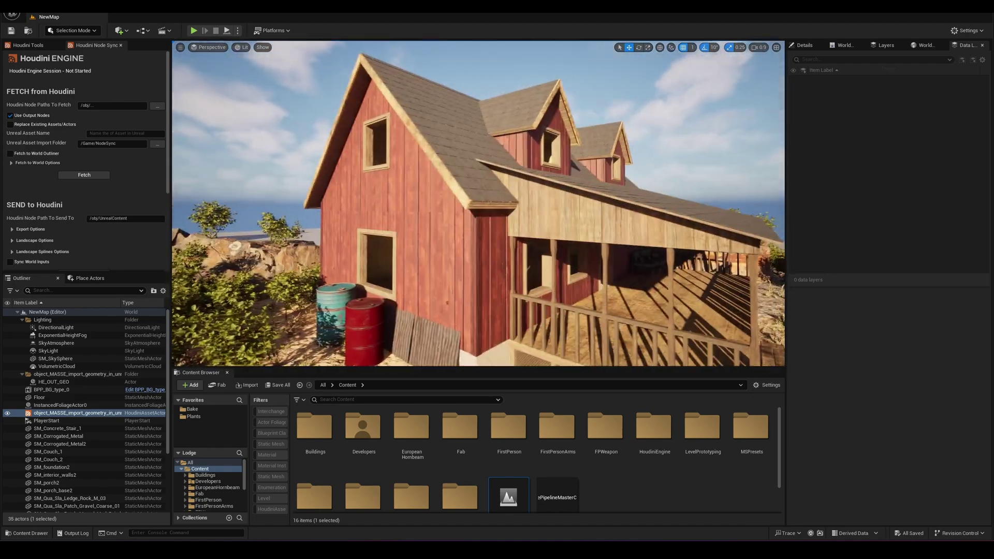
pyautogui.doubleClick(331, 435)
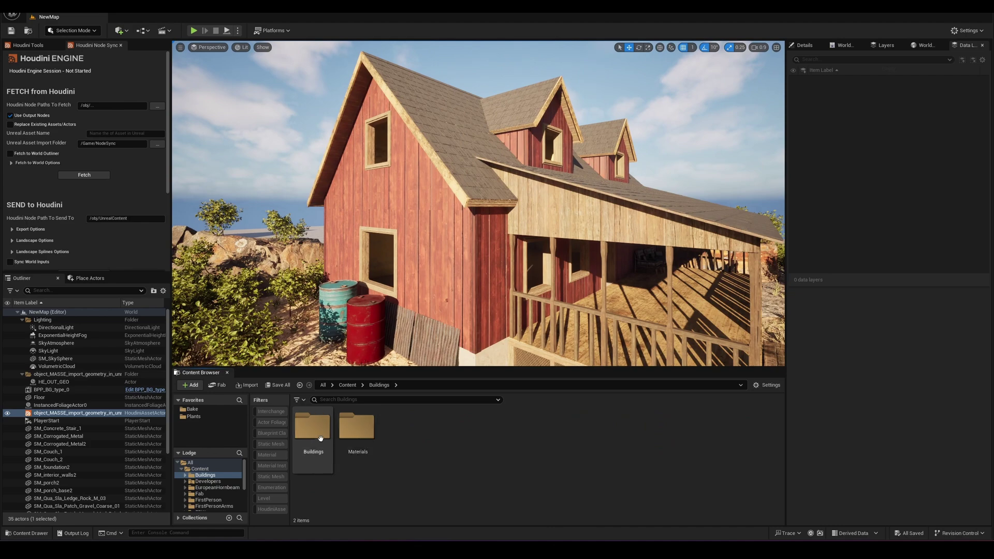
pyautogui.doubleClick(312, 427)
pyautogui.doubleClick(356, 427)
# - Try to place all six BG_type_1 static meshes, from SM_foundation to SM_walls, in the level
pyautogui.click(535, 427)
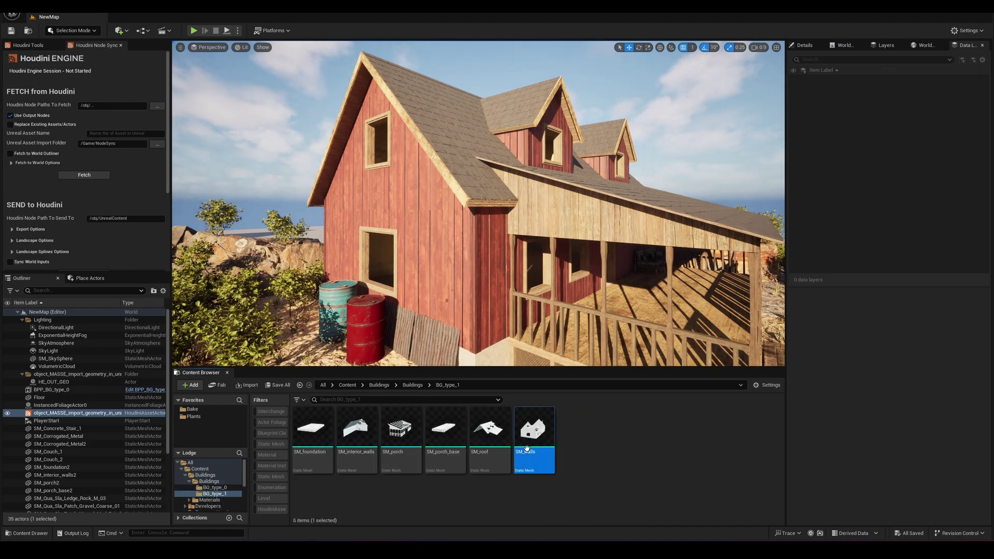
pyautogui.click(312, 427)
pyautogui.keyDown('shift'); pyautogui.click(535, 427); pyautogui.keyUp('shift')
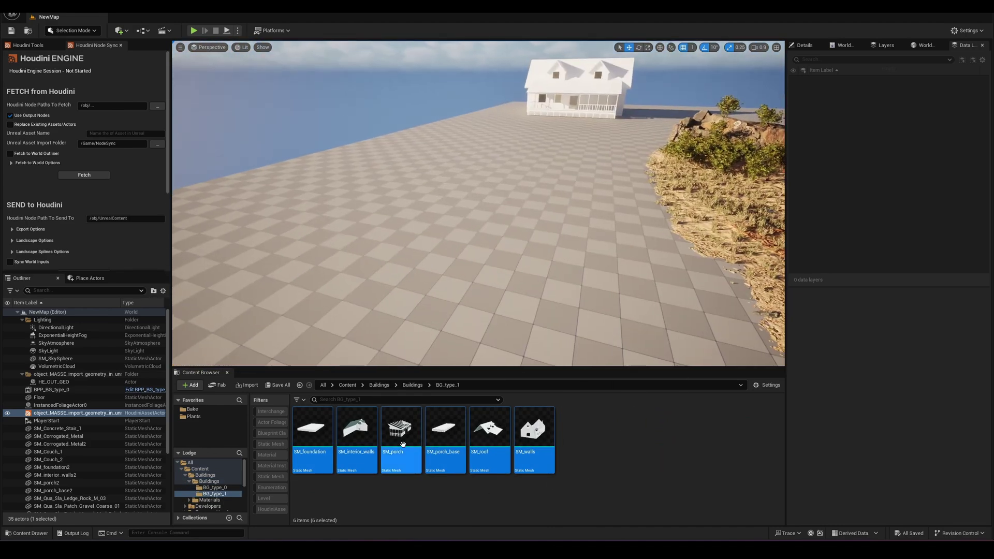
pyautogui.moveTo(402, 444); pyautogui.dragTo(471, 244)
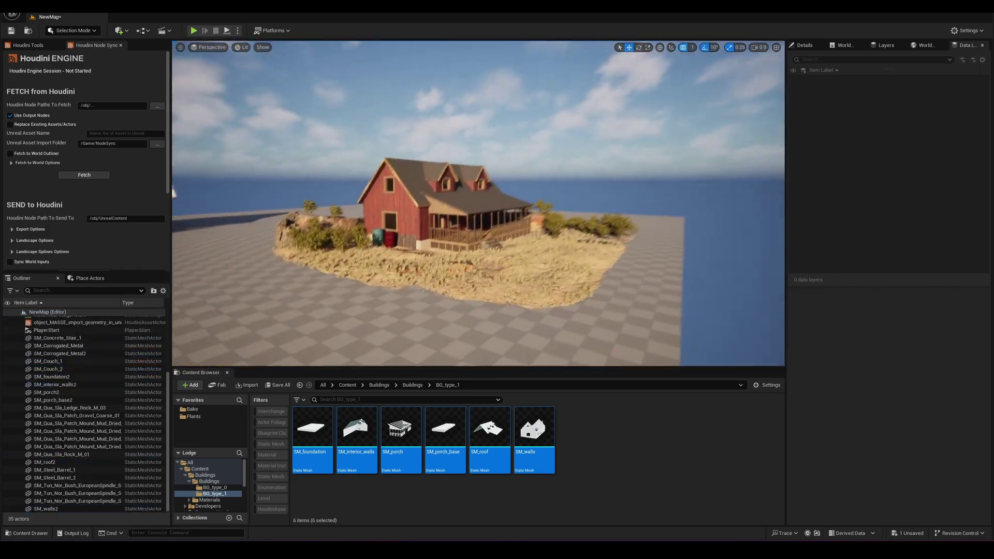
pyautogui.scroll(4, 540, 219)
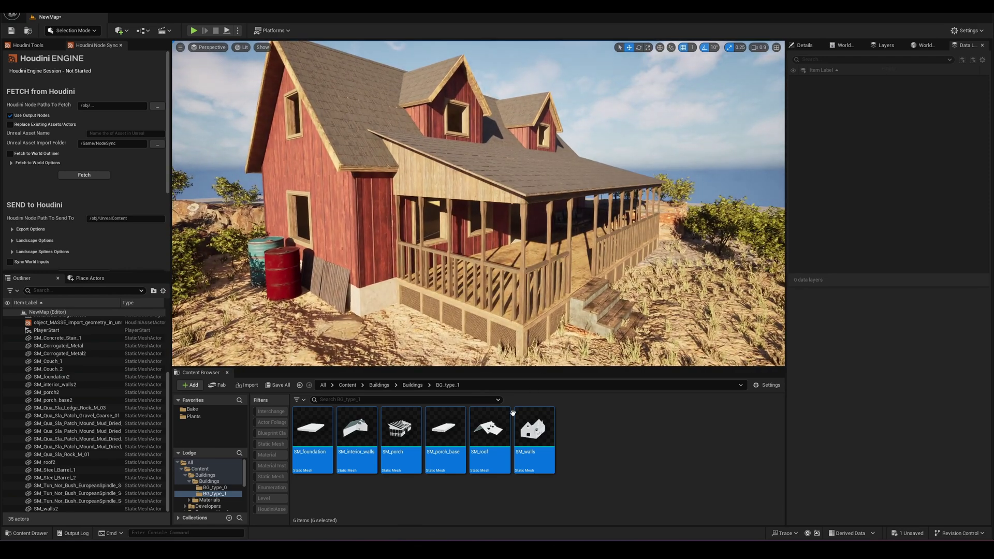
# - Switch back to Houdini and examine the whole house model, toggling the wireframe overlay on and off
pyautogui.click(526, 549)
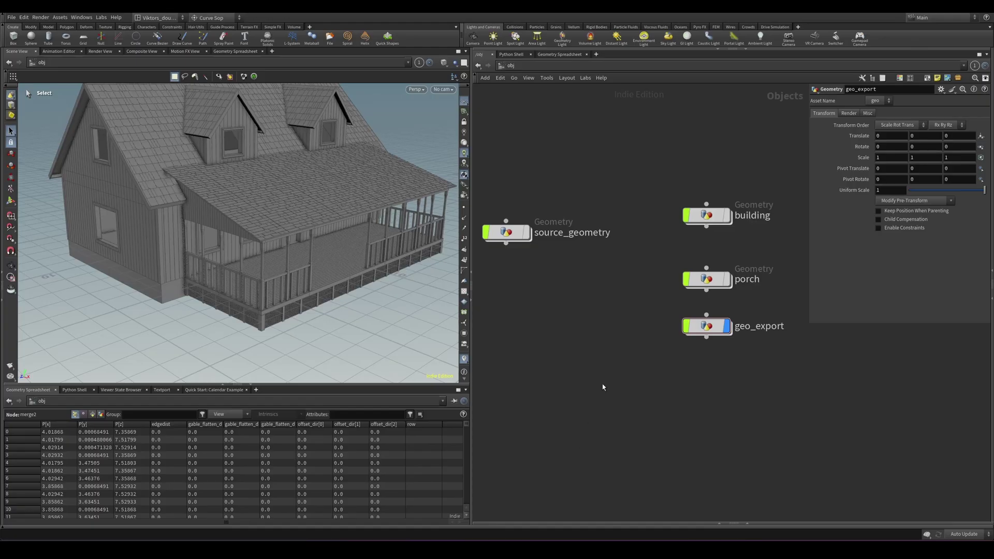
pyautogui.moveTo(597, 353)
pyautogui.mouseDown(button='middle')
pyautogui.moveTo(597, 408)
pyautogui.moveTo(584, 368)
pyautogui.mouseUp(button='middle')
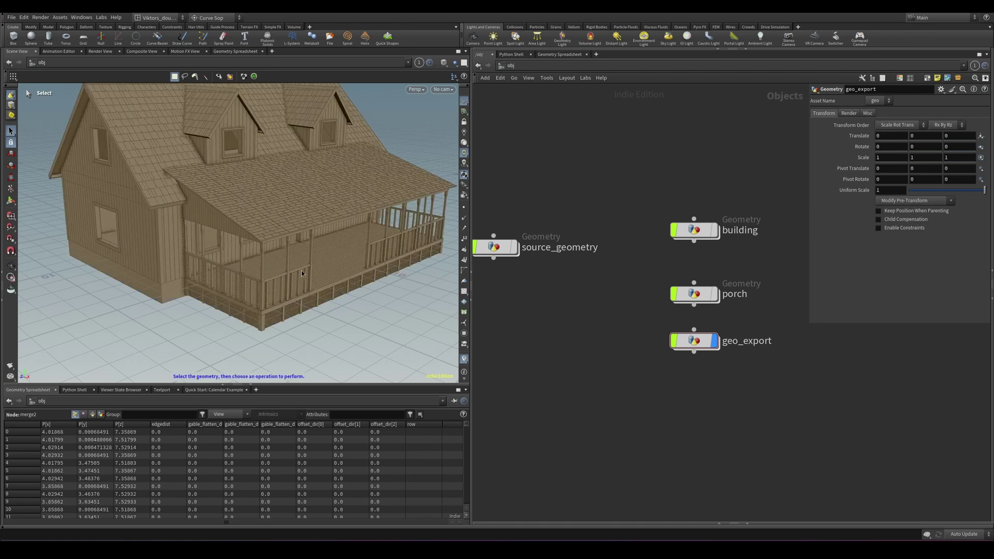
pyautogui.scroll(-4, 301, 270)
pyautogui.hotkey('shift', 'w')
pyautogui.moveTo(301, 270)
pyautogui.mouseDown()
pyautogui.moveTo(290, 284)
pyautogui.moveTo(254, 281)
pyautogui.mouseUp()
pyautogui.hotkey('shift', 'w')
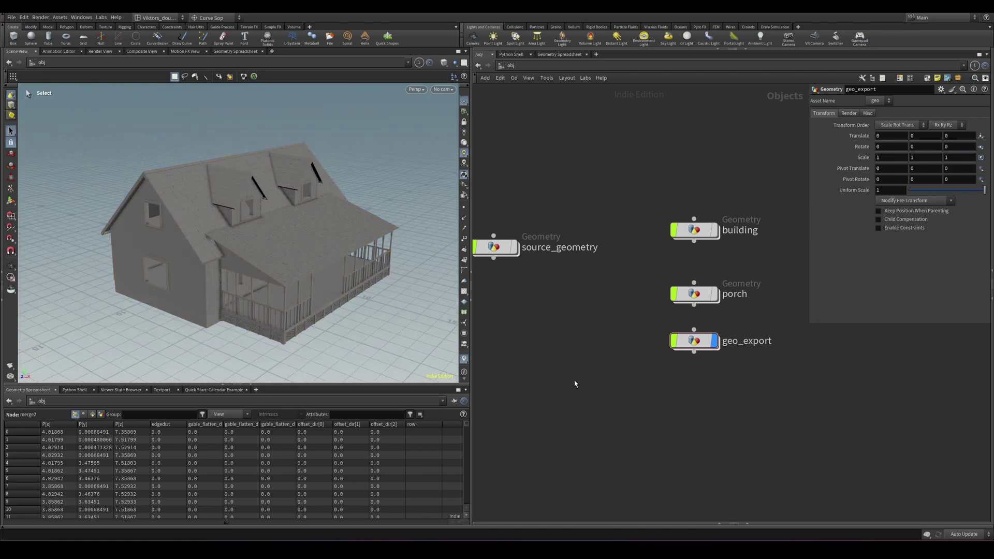
pyautogui.press('space')
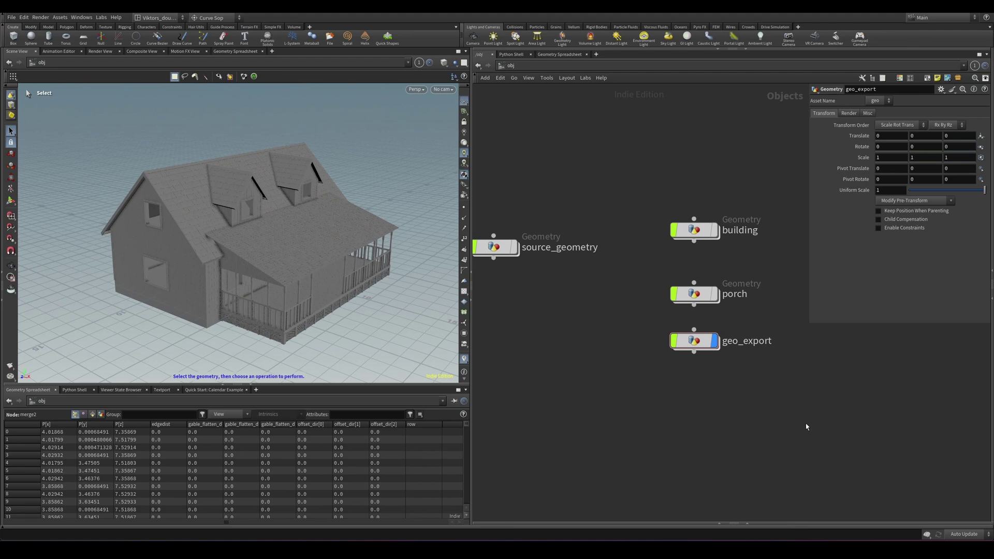
pyautogui.scroll(2, 743, 304)
# - Hide the geo_export object and display the porch object
pyautogui.click(702, 357)
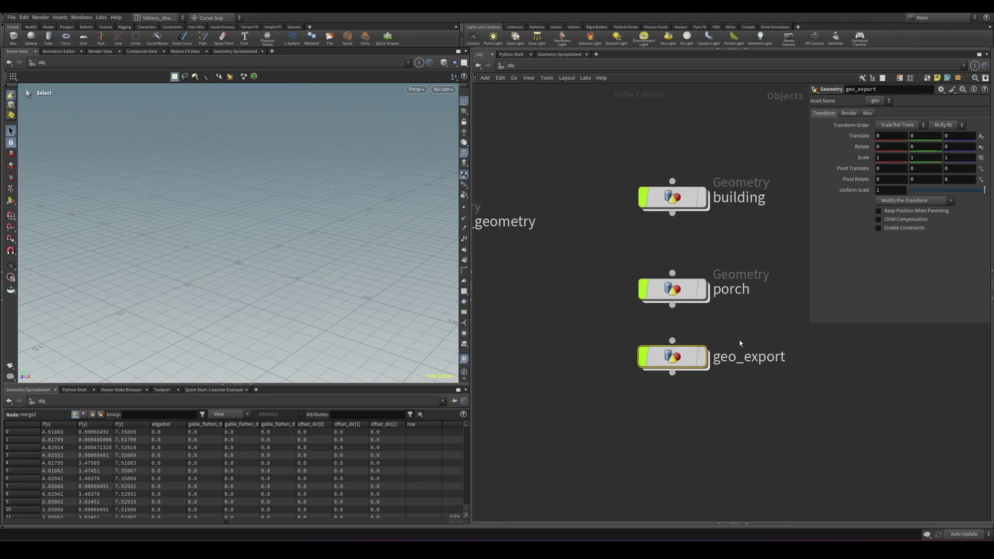
pyautogui.click(702, 289)
pyautogui.moveTo(624, 246); pyautogui.dragTo(604, 272, button='middle')
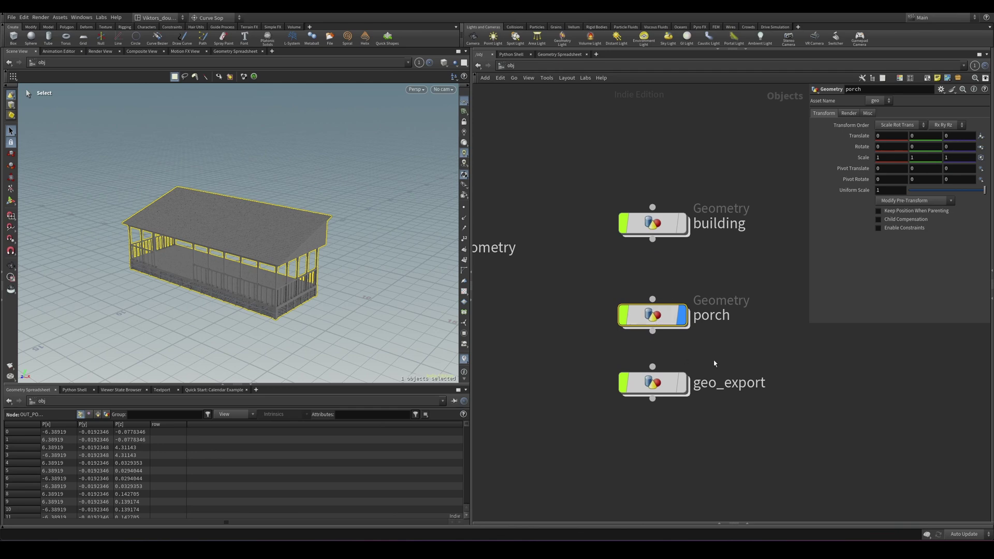
# - Enter the porch object's network and examine the nodes in its railing and beams boxes
pyautogui.scroll(-2, 715, 364)
pyautogui.moveTo(585, 362)
pyautogui.mouseDown(button='middle')
pyautogui.moveTo(644, 371)
pyautogui.moveTo(566, 360)
pyautogui.mouseUp(button='middle')
pyautogui.doubleClick(653, 319)
pyautogui.scroll(-5, 650, 455)
pyautogui.scroll(6, 666, 277)
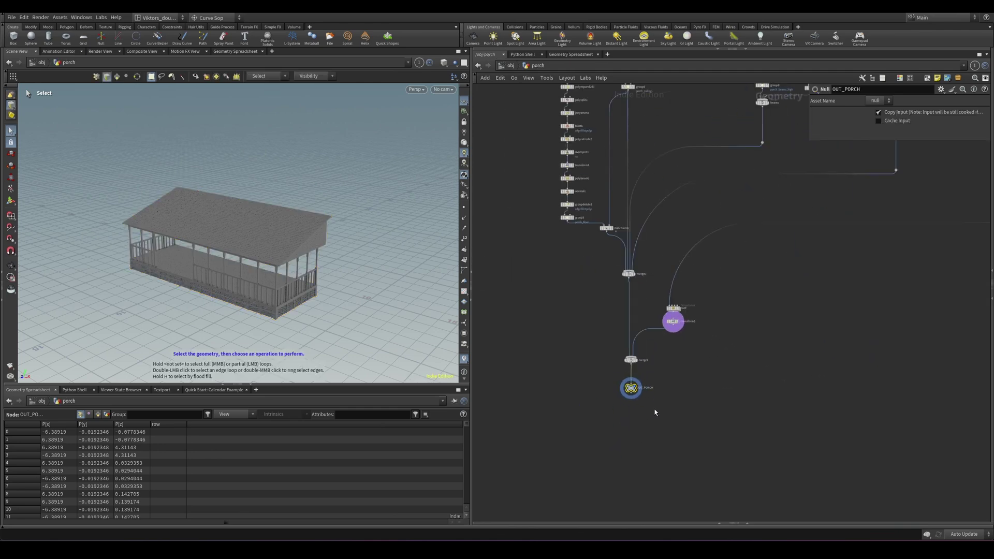
pyautogui.scroll(4, 665, 277)
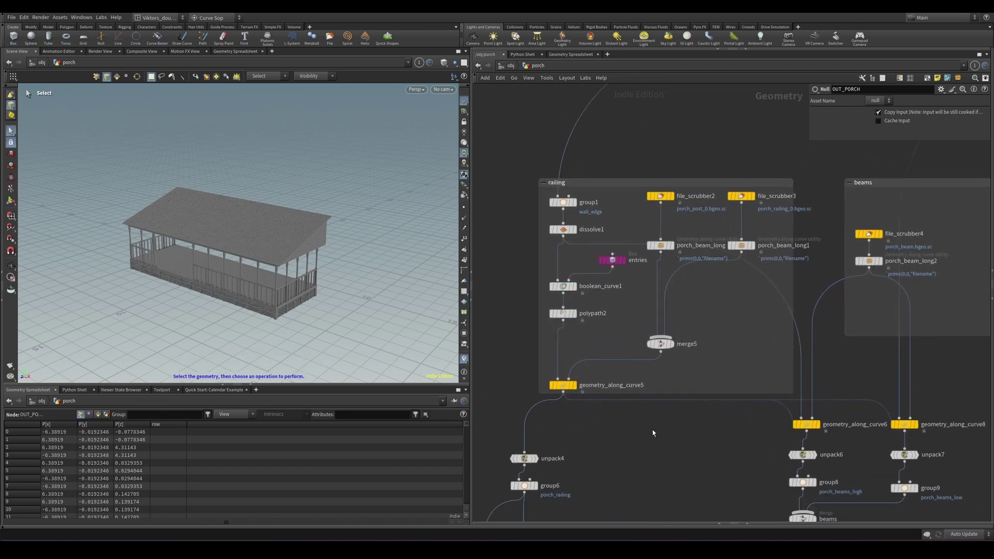
pyautogui.moveTo(652, 429); pyautogui.dragTo(649, 397, button='middle')
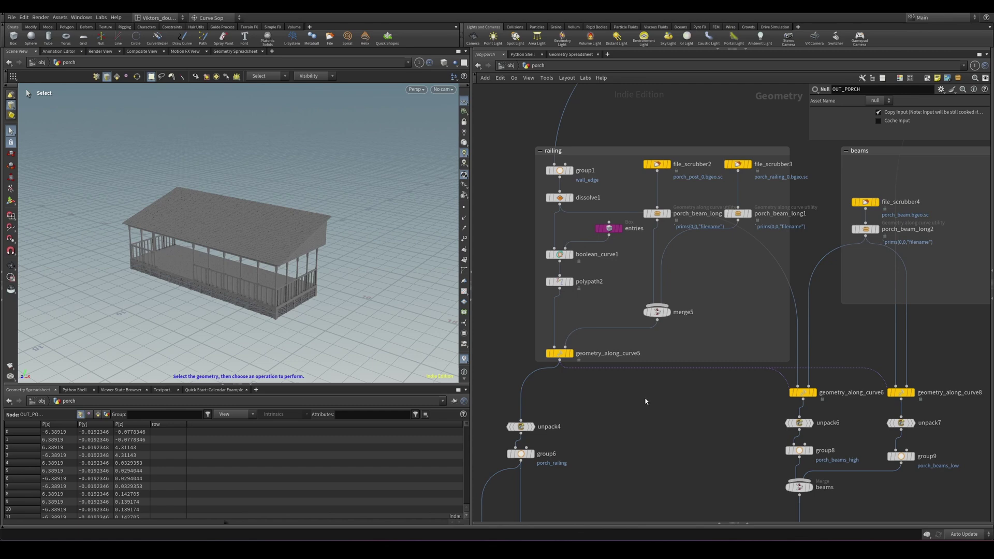
# - Move the entries box along the porch front to a center X of -1.87885 to reposition the railing opening
pyautogui.keyDown('alt'); pyautogui.moveTo(176, 290); pyautogui.dragTo(271, 273); pyautogui.keyUp('alt')
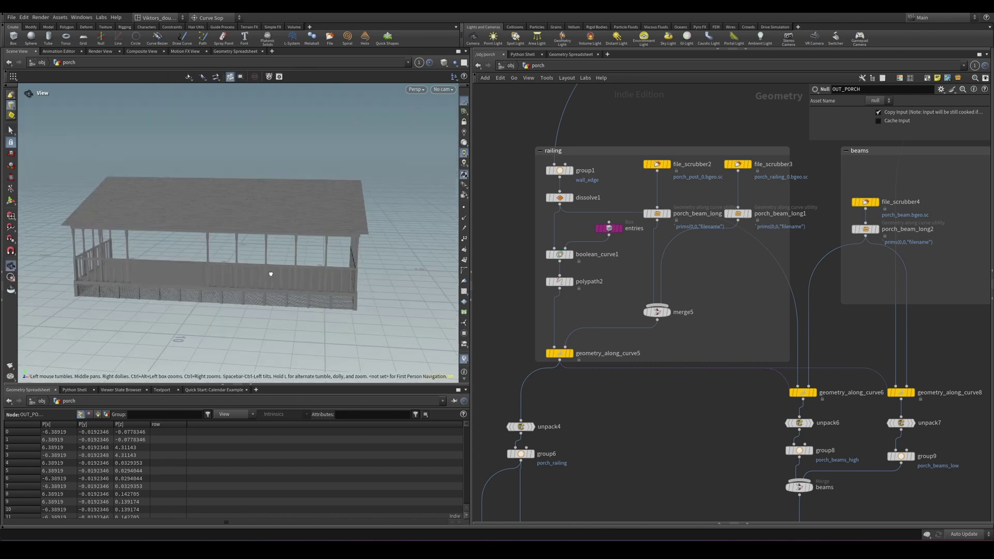
pyautogui.keyDown('alt'); pyautogui.moveTo(99, 269); pyautogui.dragTo(215, 272, button='middle'); pyautogui.keyUp('alt')
pyautogui.scroll(3, 216, 273)
pyautogui.keyDown('alt'); pyautogui.moveTo(215, 273); pyautogui.dragTo(293, 297); pyautogui.keyUp('alt')
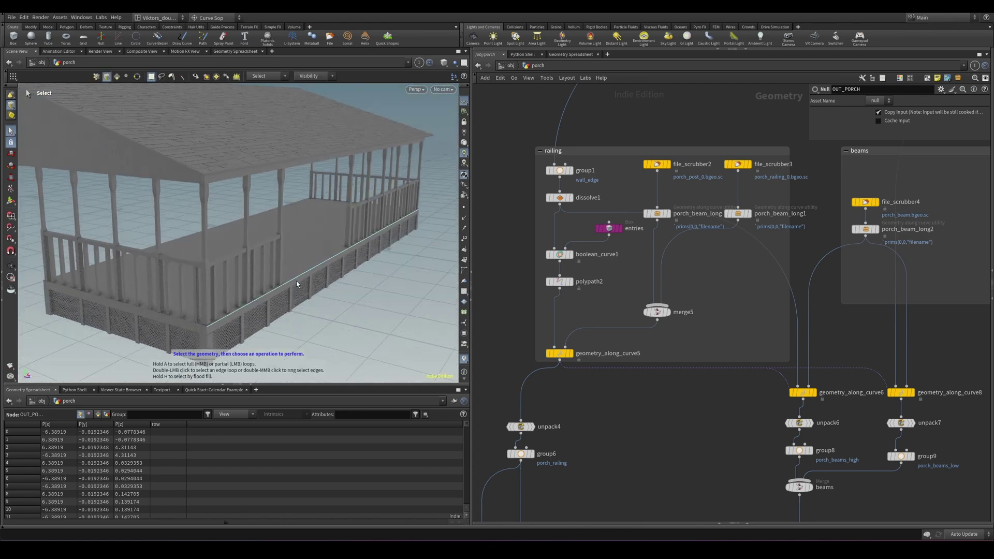
pyautogui.click(610, 229)
pyautogui.keyDown('alt'); pyautogui.moveTo(346, 217); pyautogui.dragTo(269, 251, button='right'); pyautogui.keyUp('alt')
pyautogui.keyDown('alt'); pyautogui.moveTo(269, 250); pyautogui.dragTo(233, 259); pyautogui.keyUp('alt')
pyautogui.press('Return')
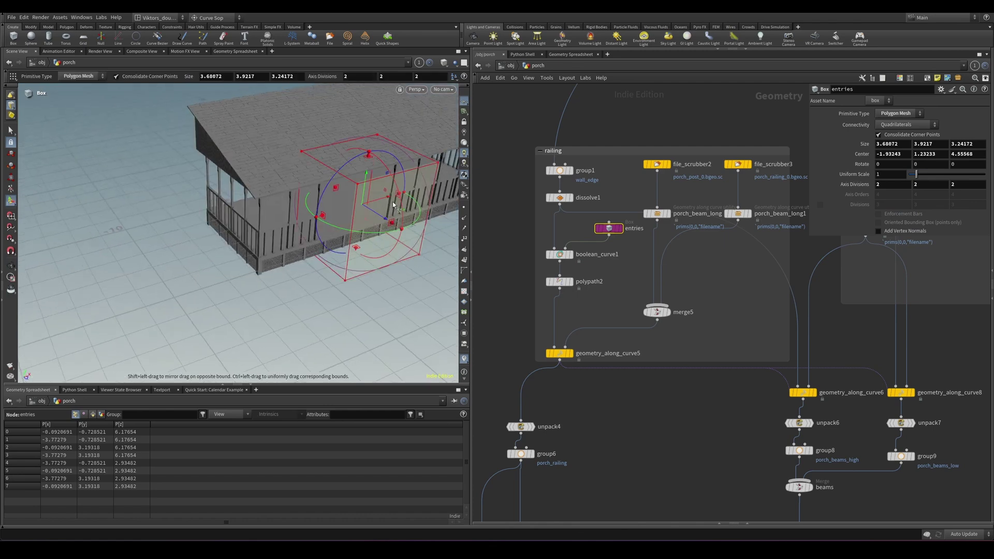
pyautogui.moveTo(332, 211)
pyautogui.mouseDown()
pyautogui.moveTo(208, 242)
pyautogui.moveTo(334, 211)
pyautogui.mouseUp()
pyautogui.keyDown('alt'); pyautogui.moveTo(331, 212); pyautogui.dragTo(255, 233, button='middle'); pyautogui.keyUp('alt')
pyautogui.keyDown('alt'); pyautogui.moveTo(255, 233); pyautogui.dragTo(245, 228); pyautogui.keyUp('alt')
pyautogui.moveTo(306, 225)
pyautogui.mouseDown()
pyautogui.moveTo(357, 217)
pyautogui.moveTo(312, 228)
pyautogui.mouseUp()
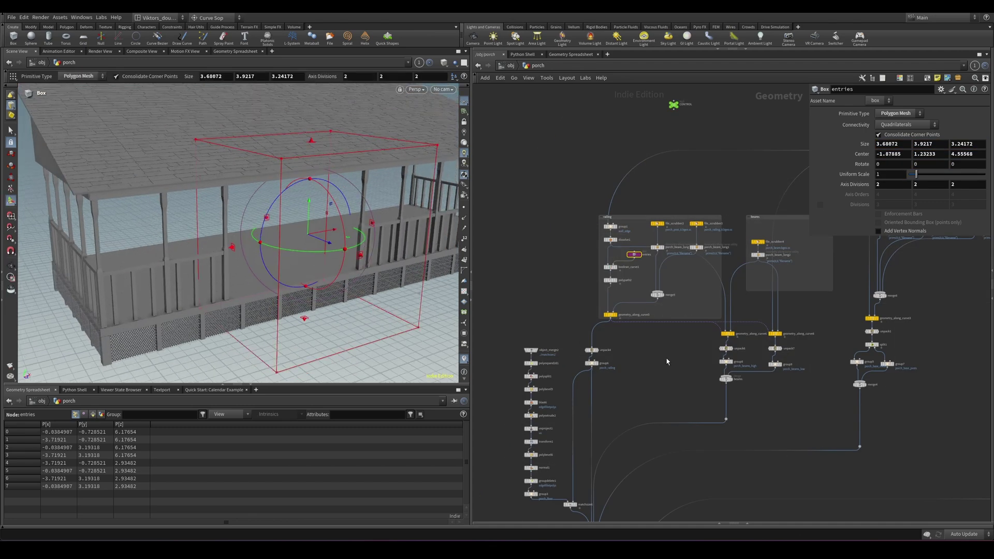
# - Select the OUT_PORCH null at the end of the network and view the framed porch with its wireframe
pyautogui.scroll(2, 632, 349)
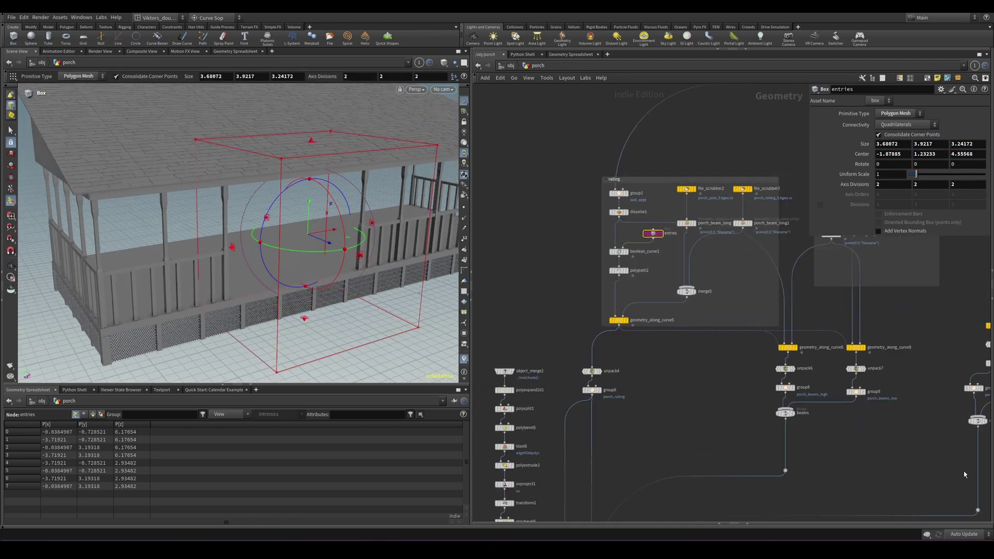
pyautogui.scroll(-3, 639, 437)
pyautogui.moveTo(672, 402); pyautogui.dragTo(639, 360, button='middle')
pyautogui.moveTo(599, 422); pyautogui.dragTo(663, 290, button='middle')
pyautogui.scroll(2, 651, 399)
pyautogui.scroll(1, 651, 399)
pyautogui.moveTo(654, 402); pyautogui.dragTo(661, 300, button='middle')
pyautogui.click(643, 432)
pyautogui.hotkey('shift', 'w')
pyautogui.hotkey('space', 'h')
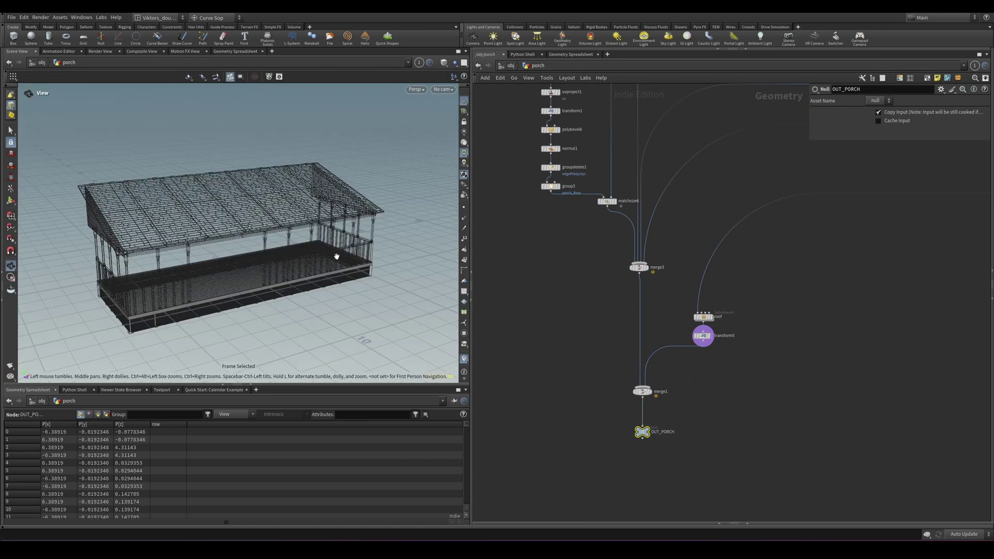
pyautogui.moveTo(337, 256); pyautogui.dragTo(279, 269)
# - Set the display flag on the merge1 node and toggle the wireframe shading
pyautogui.scroll(2, 691, 430)
pyautogui.click(620, 376)
pyautogui.press('r')
pyautogui.press('w')
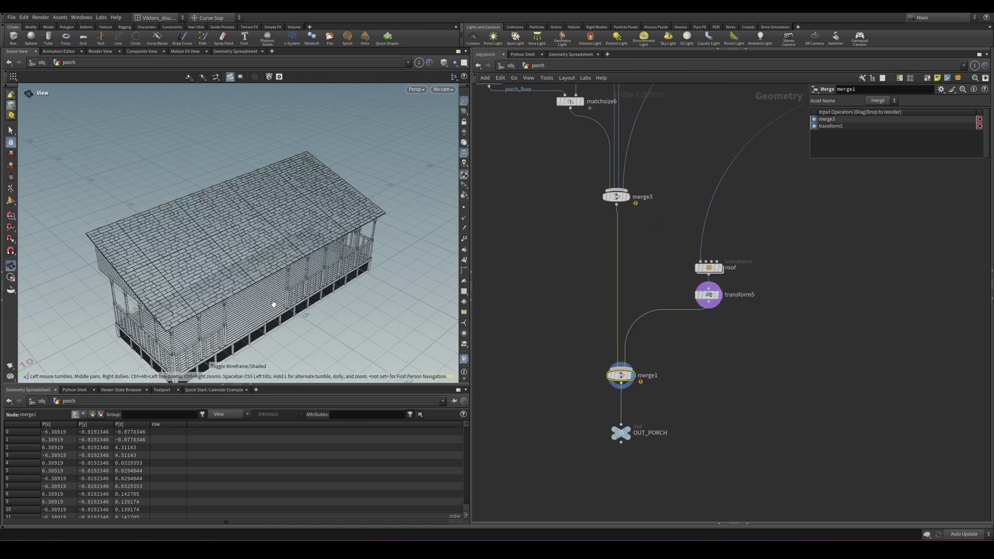
# - Examine the porch roof shingles and the beams underneath up close, alternating between wireframe and shaded display
pyautogui.moveTo(275, 303); pyautogui.dragTo(198, 259)
pyautogui.moveTo(199, 259)
pyautogui.mouseDown(button='right')
pyautogui.moveTo(138, 266)
pyautogui.moveTo(162, 254)
pyautogui.moveTo(381, 257)
pyautogui.mouseUp(button='right')
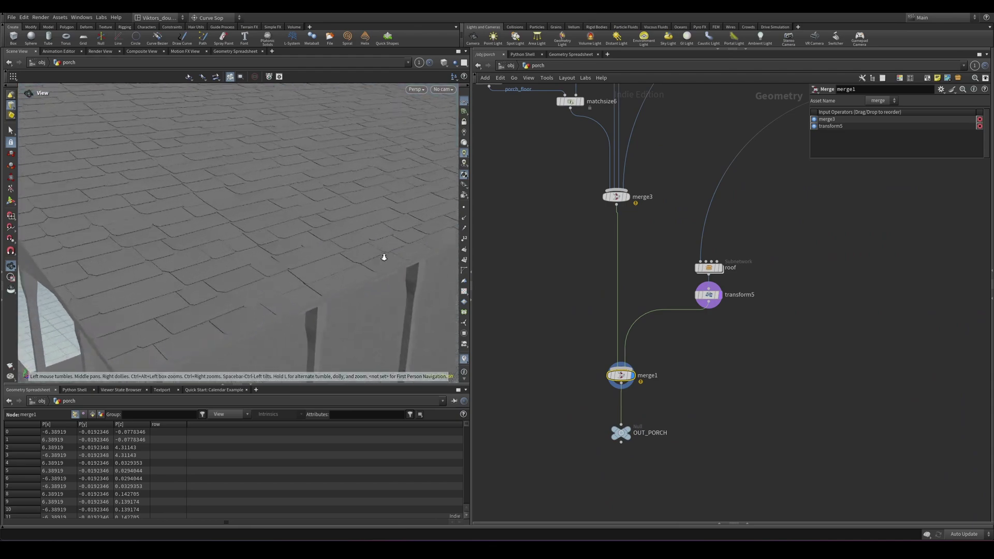
pyautogui.press('w')
pyautogui.moveTo(280, 207); pyautogui.dragTo(355, 264, button='middle')
pyautogui.press('w')
pyautogui.moveTo(355, 263)
pyautogui.mouseDown()
pyautogui.moveTo(357, 249)
pyautogui.moveTo(242, 266)
pyautogui.mouseUp()
pyautogui.press('w')
pyautogui.press('w')
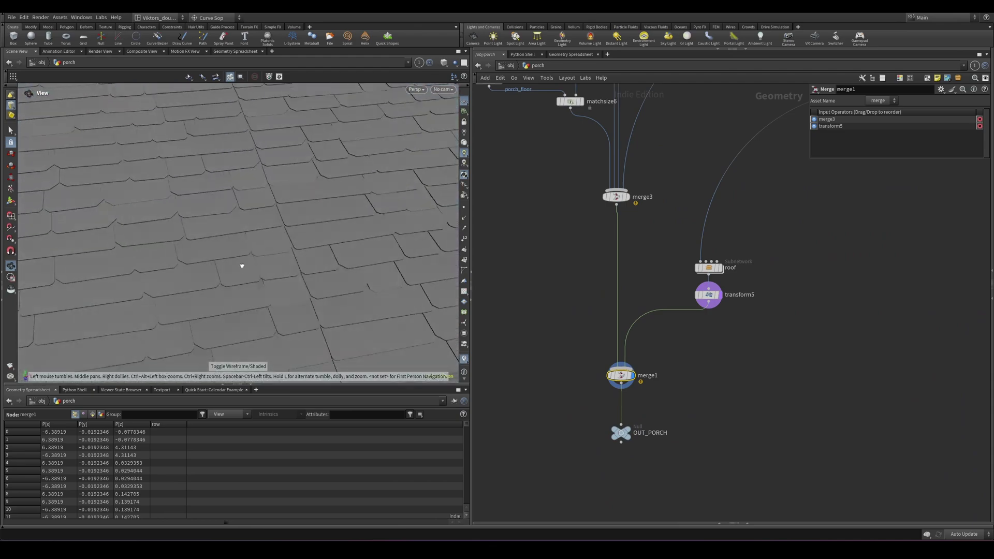
pyautogui.moveTo(242, 266); pyautogui.dragTo(197, 306, button='right')
pyautogui.press('w')
pyautogui.moveTo(197, 306)
pyautogui.mouseDown()
pyautogui.moveTo(282, 259)
pyautogui.moveTo(378, 243)
pyautogui.mouseUp()
pyautogui.press('w')
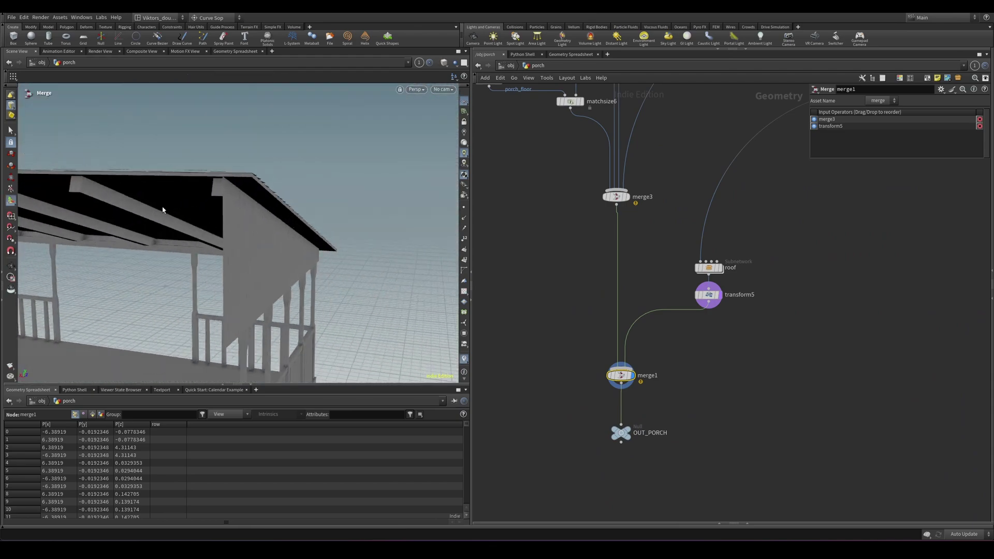
pyautogui.moveTo(162, 211); pyautogui.dragTo(108, 233)
pyautogui.moveTo(109, 233); pyautogui.dragTo(176, 208, button='middle')
pyautogui.moveTo(176, 208)
pyautogui.mouseDown()
pyautogui.moveTo(374, 240)
pyautogui.moveTo(275, 306)
pyautogui.moveTo(249, 259)
pyautogui.moveTo(289, 246)
pyautogui.mouseUp()
pyautogui.press('w')
pyautogui.hotkey('shift', 'w')
pyautogui.moveTo(288, 246); pyautogui.dragTo(254, 290, button='right')
pyautogui.moveTo(253, 290); pyautogui.dragTo(302, 195)
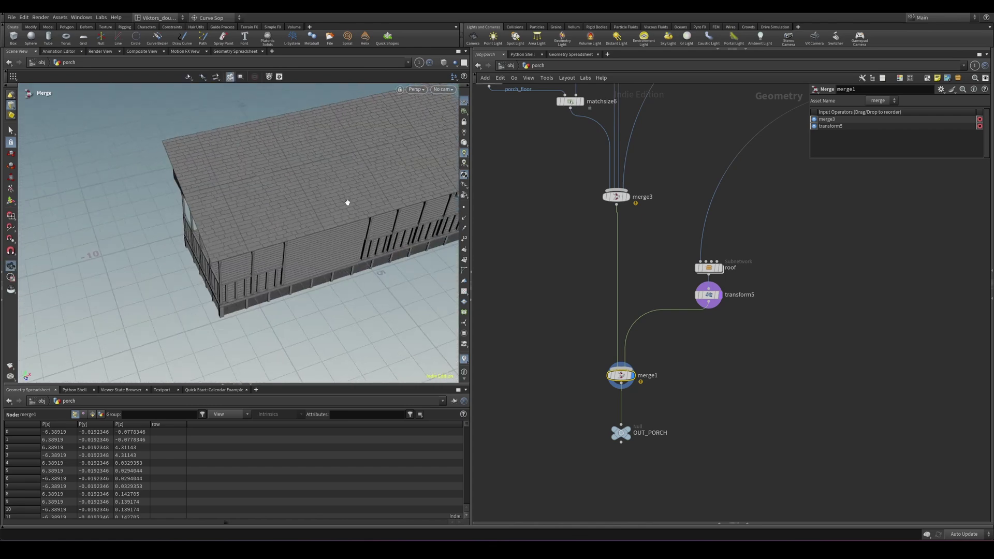
# - View the complete porch network, then return to the object level
pyautogui.moveTo(346, 202); pyautogui.dragTo(312, 208, button='middle')
pyautogui.scroll(-10, 795, 321)
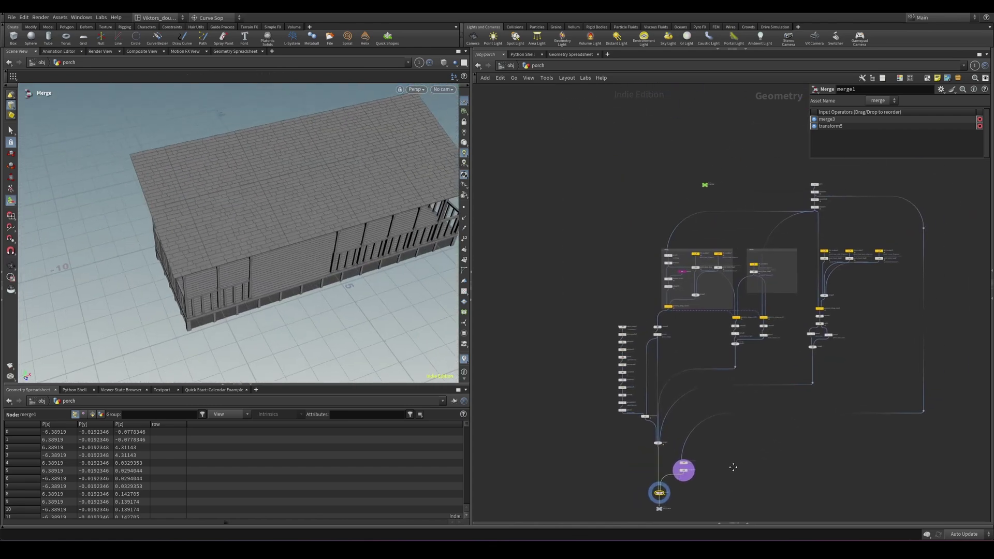
pyautogui.click(514, 67)
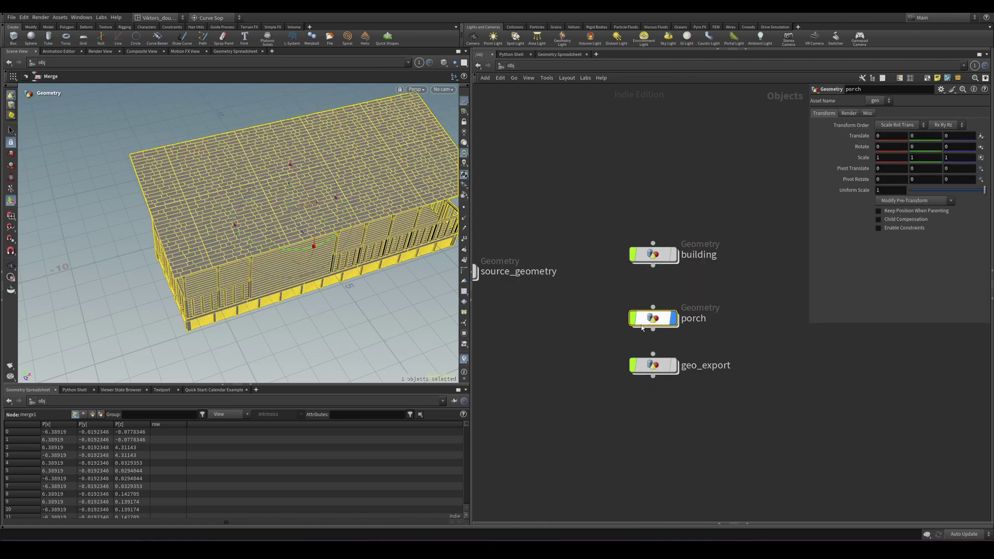
# - Hide the porch object, display geo_export in its place and open its network around merge1
pyautogui.click(673, 318)
pyautogui.click(673, 366)
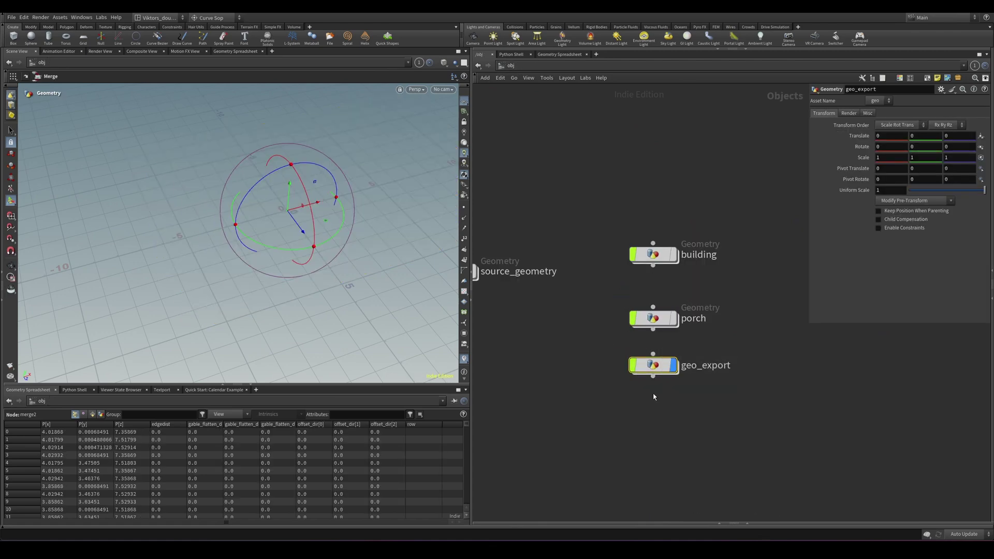
pyautogui.doubleClick(653, 365)
pyautogui.moveTo(698, 286); pyautogui.dragTo(646, 293, button='middle')
pyautogui.scroll(5, 646, 293)
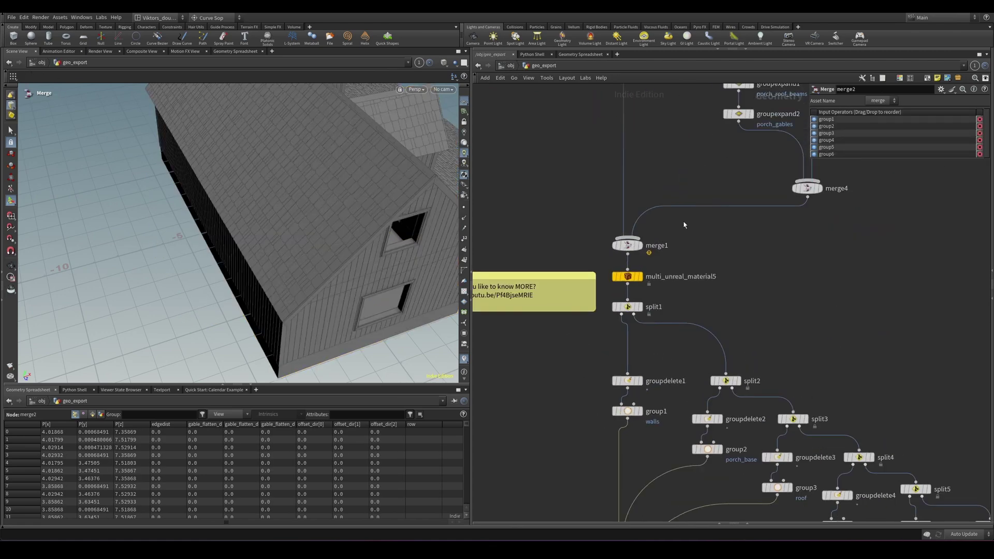
# - Display the merge1 node and view the framed complete house with wireframe shading toggled
pyautogui.click(634, 248)
pyautogui.hotkey('space', 'g')
pyautogui.keyDown('alt'); pyautogui.moveTo(303, 234); pyautogui.dragTo(308, 210); pyautogui.keyUp('alt')
pyautogui.scroll(4, 310, 211)
pyautogui.press('w')
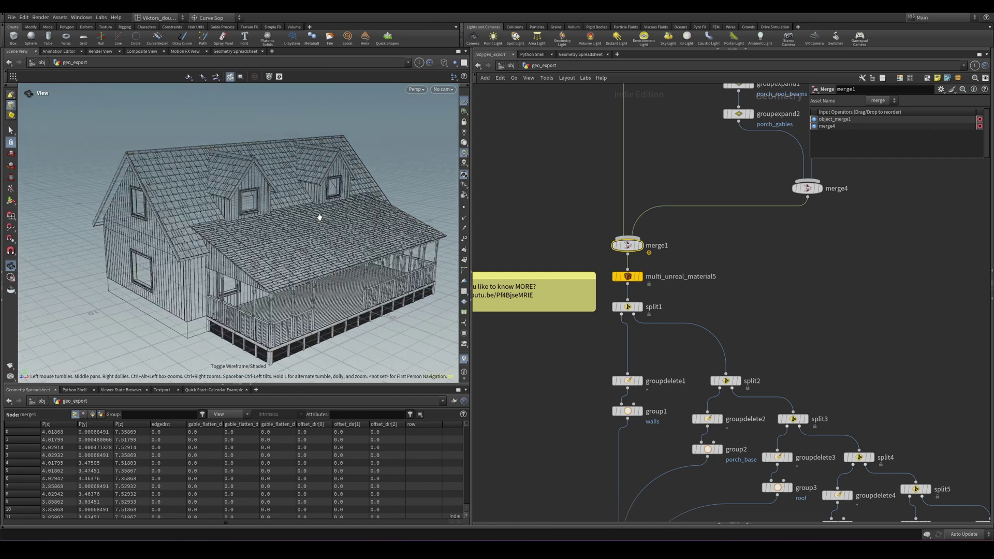
pyautogui.scroll(3, 621, 256)
pyautogui.scroll(2, 653, 279)
# - Alternate the display between multi_unreal_material5 and merge1 to compare the house and check the material groups, ending on multi_unreal_material5
pyautogui.click(616, 288)
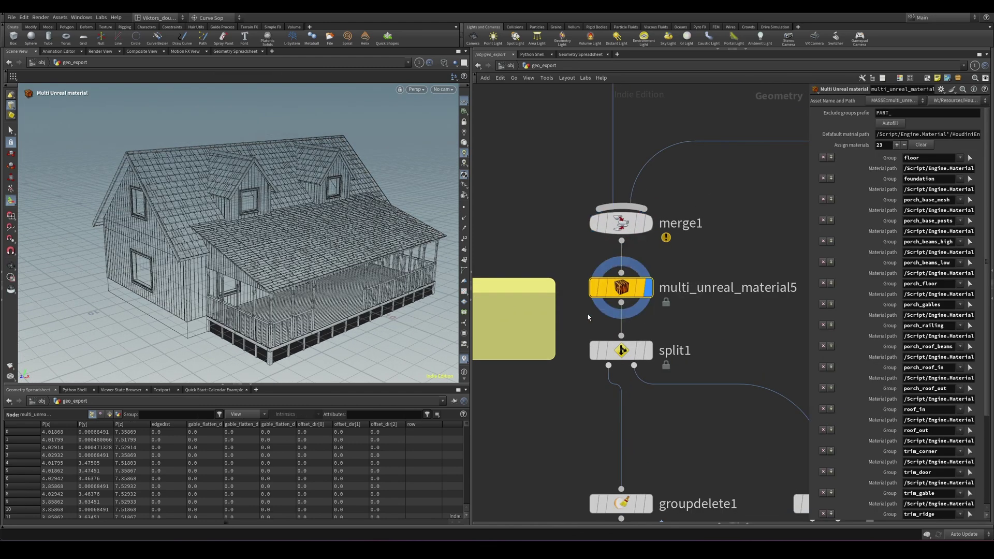
pyautogui.moveTo(727, 319); pyautogui.dragTo(744, 334, button='middle')
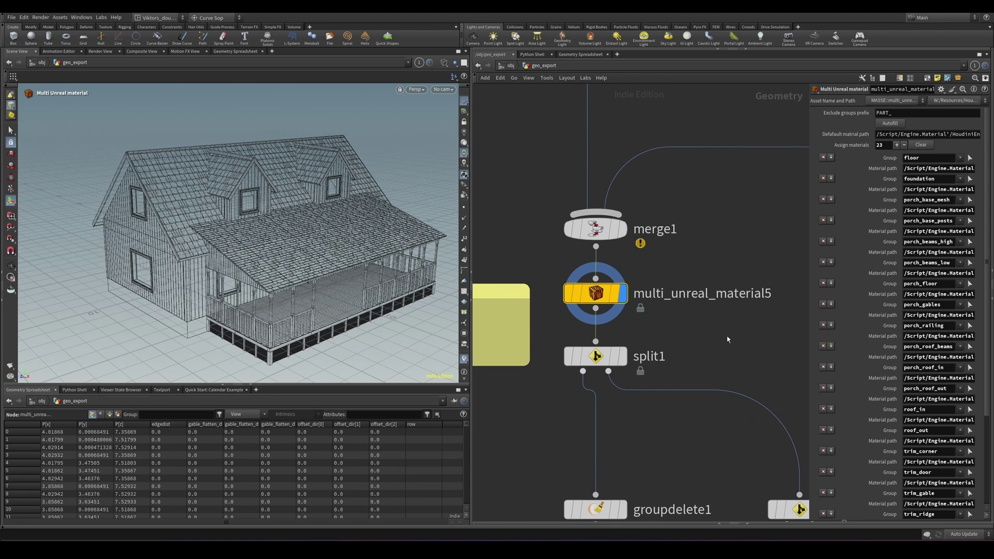
pyautogui.keyDown('alt'); pyautogui.moveTo(245, 267); pyautogui.dragTo(317, 277); pyautogui.keyUp('alt')
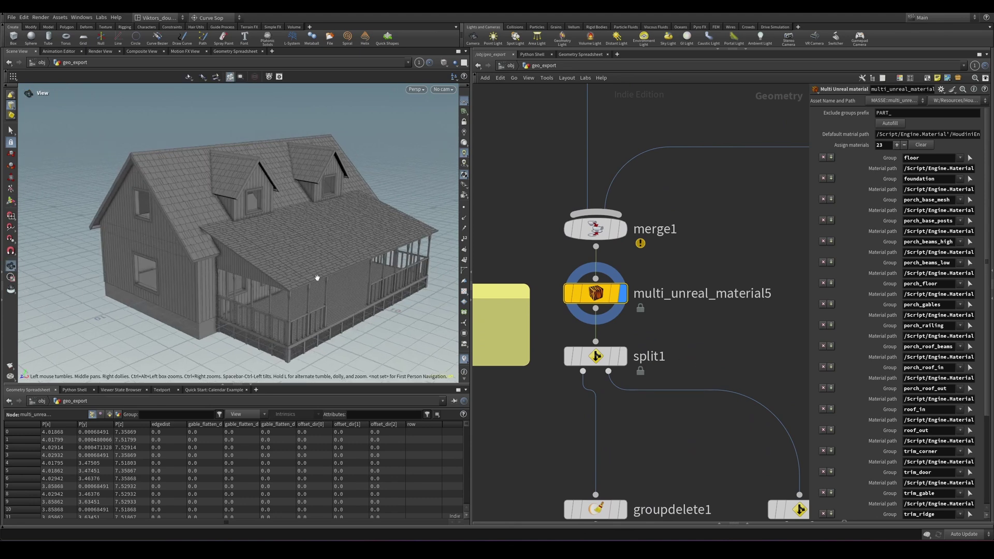
pyautogui.click(623, 230)
pyautogui.press('4')
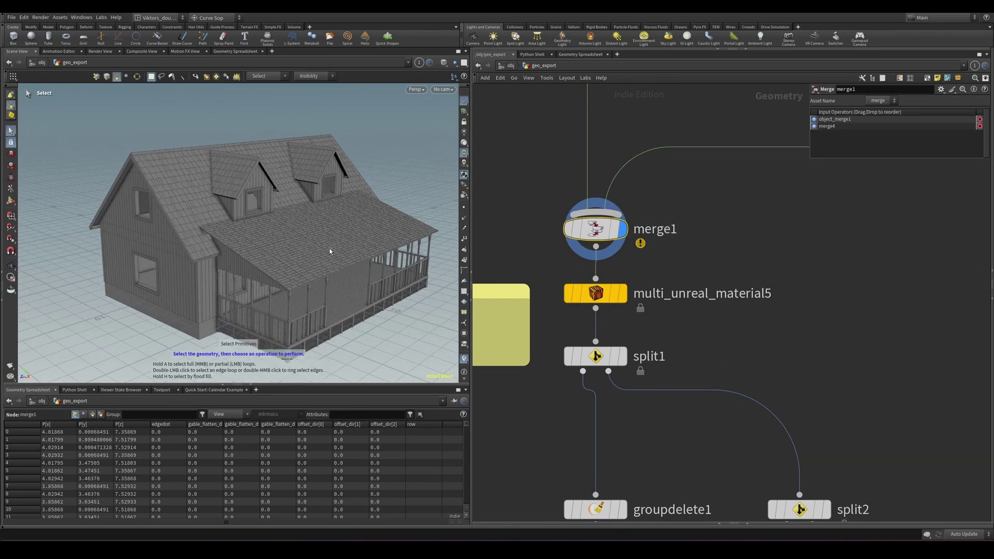
pyautogui.scroll(5, 329, 247)
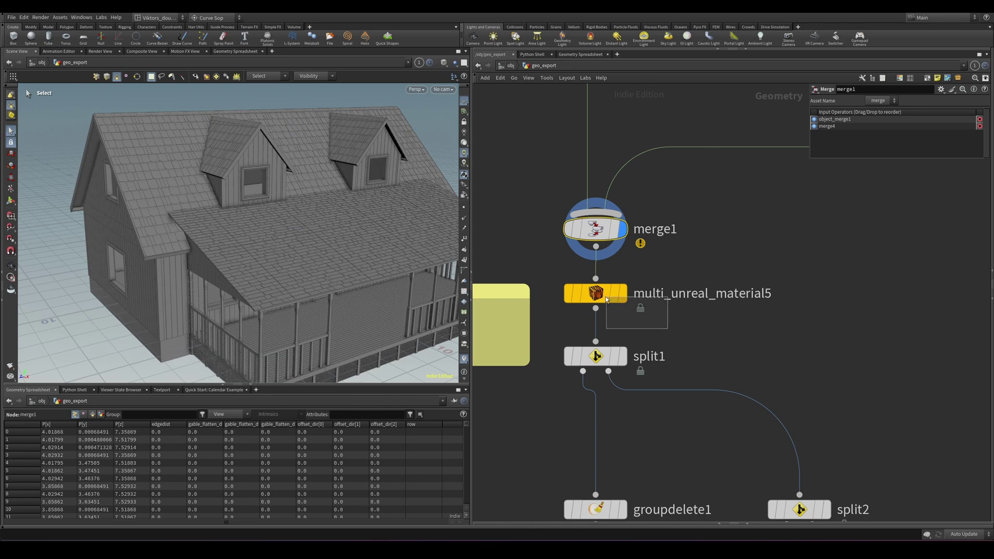
pyautogui.click(601, 295)
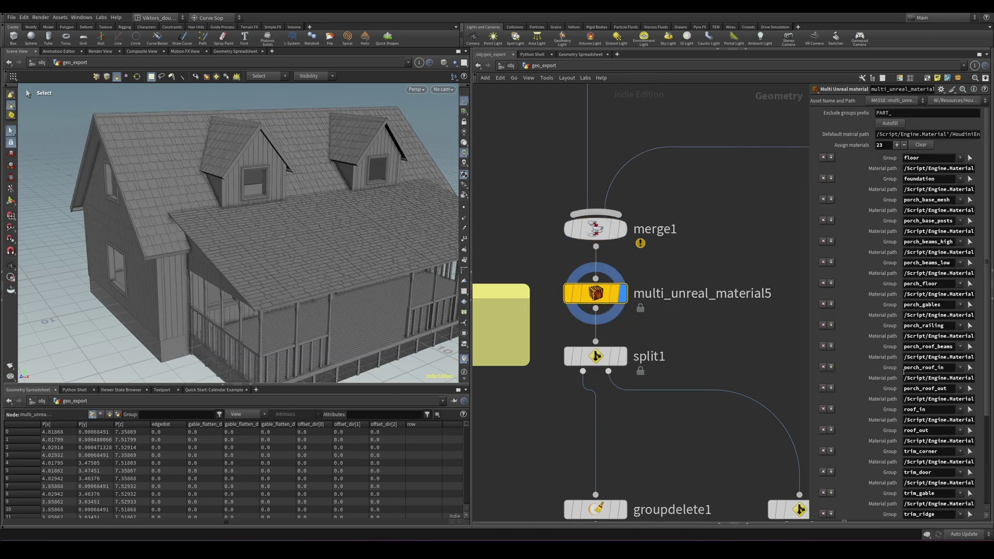
# - Examine the chain of split and group branches below multi_unreal_material5 down to where they merge
pyautogui.scroll(-4, 708, 348)
pyautogui.moveTo(709, 348); pyautogui.dragTo(672, 275, button='middle')
pyautogui.scroll(-4, 665, 259)
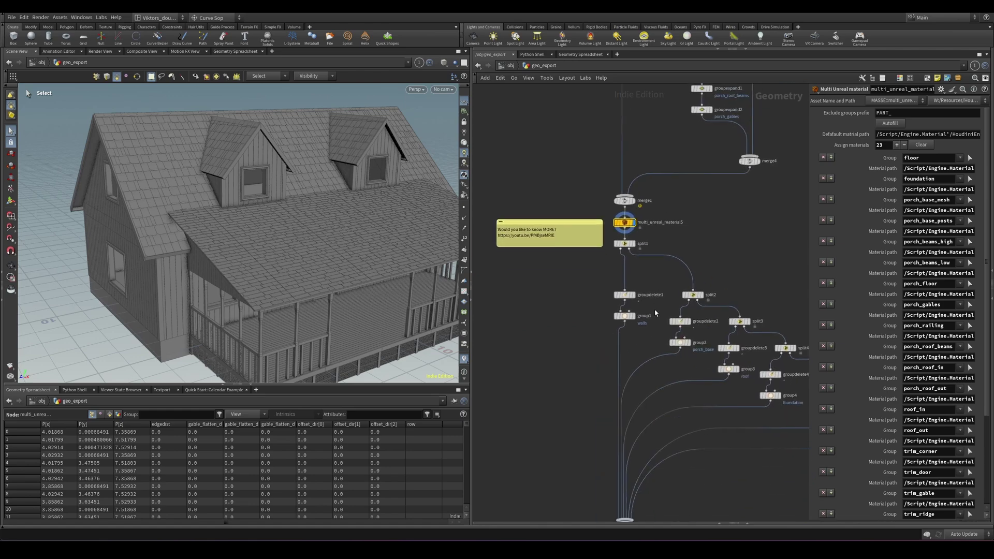
pyautogui.moveTo(655, 313); pyautogui.dragTo(623, 184, button='middle')
pyautogui.click(591, 395)
pyautogui.scroll(-5, 302, 277)
pyautogui.keyDown('alt'); pyautogui.moveTo(302, 277); pyautogui.dragTo(348, 251); pyautogui.keyUp('alt')
pyautogui.scroll(3, 652, 419)
pyautogui.scroll(-3, 653, 414)
pyautogui.moveTo(659, 399); pyautogui.dragTo(670, 453, button='middle')
pyautogui.scroll(2, 621, 264)
# - Display the group1 walls node and examine the separated walls, toggling the wireframe shading
pyautogui.click(611, 235)
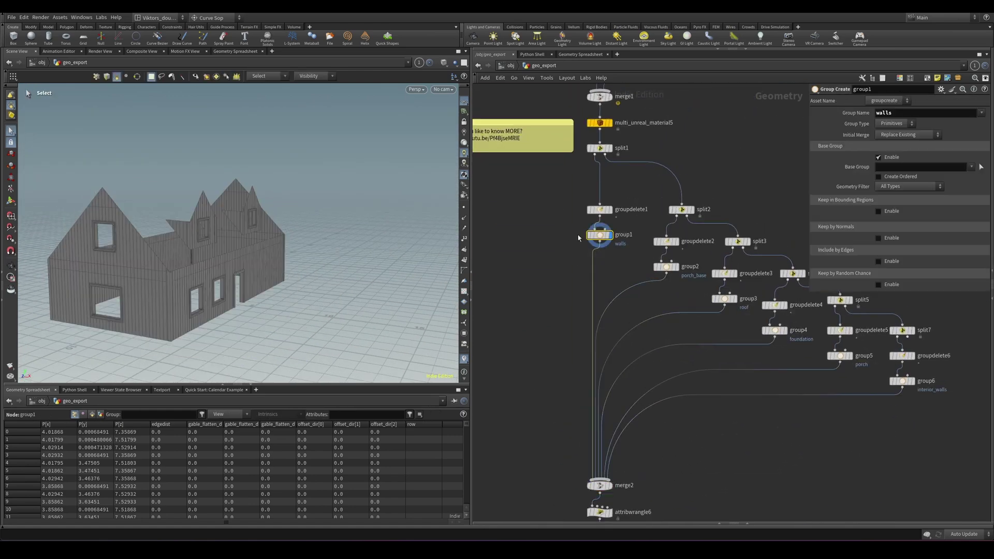
pyautogui.scroll(3, 240, 255)
pyautogui.hotkey('shift', 'w')
pyautogui.moveTo(240, 255)
pyautogui.keyDown('alt'); pyautogui.mouseDown()
pyautogui.moveTo(213, 252)
pyautogui.moveTo(278, 273)
pyautogui.mouseUp(); pyautogui.keyUp('alt')
pyautogui.press('w')
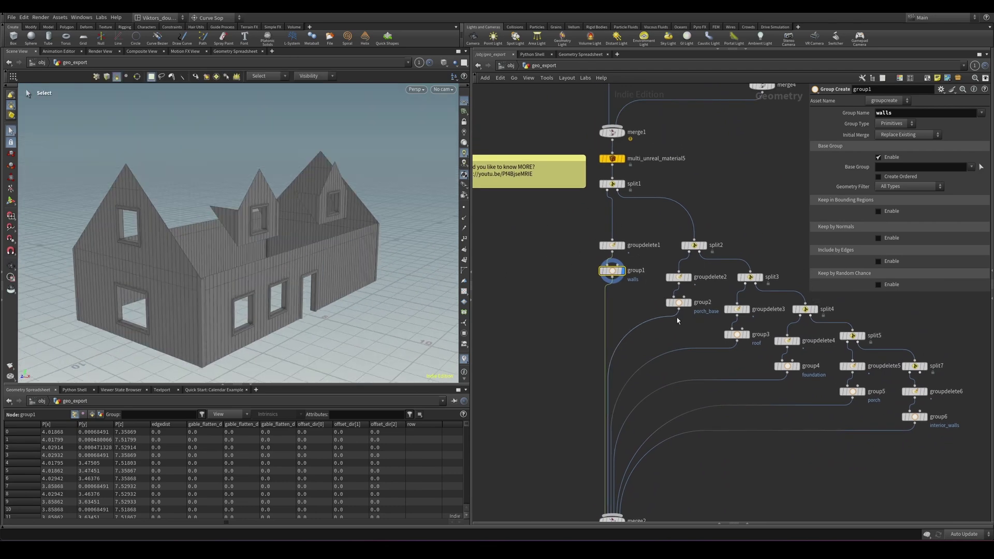
# - Display the porch_base, roof and foundation group nodes one after another
pyautogui.click(668, 303)
pyautogui.click(737, 335)
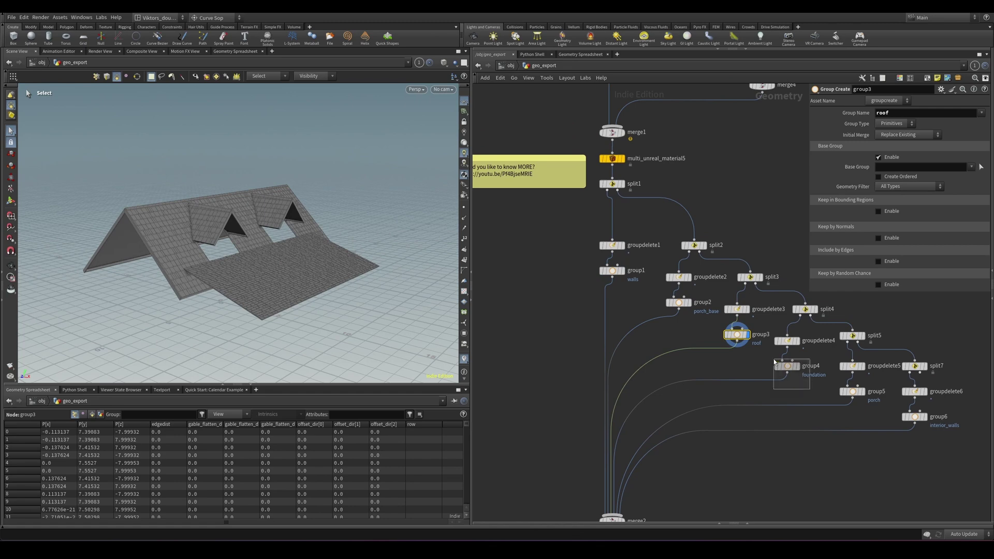
pyautogui.moveTo(774, 359); pyautogui.dragTo(772, 358)
pyautogui.press('r')
pyautogui.moveTo(771, 357); pyautogui.dragTo(753, 329, button='middle')
# - Display the group5 porch node and view the porch railing and roof beams from another angle
pyautogui.moveTo(856, 386); pyautogui.dragTo(824, 358)
pyautogui.press('r')
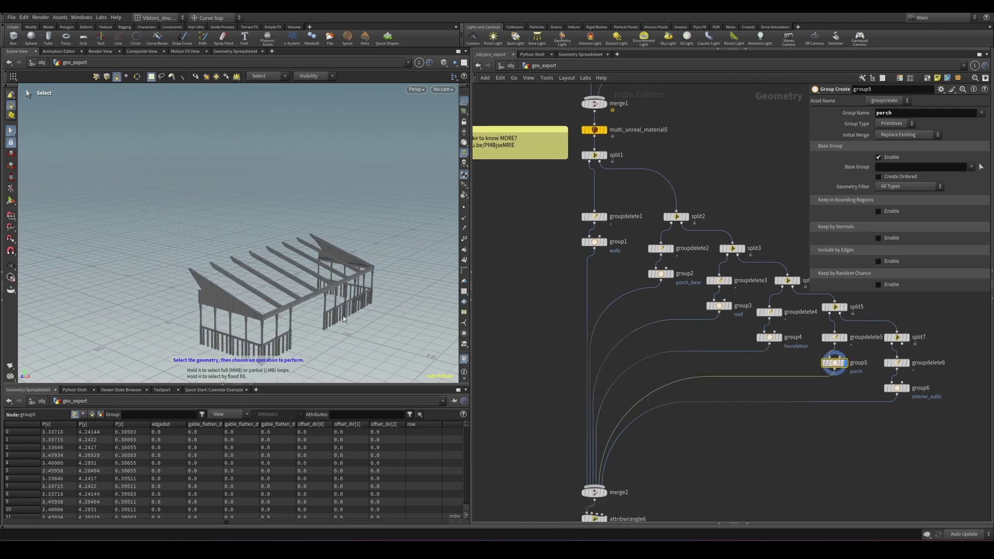
pyautogui.keyDown('alt'); pyautogui.moveTo(343, 319); pyautogui.dragTo(324, 304, button='right'); pyautogui.keyUp('alt')
pyautogui.keyDown('alt'); pyautogui.moveTo(324, 303); pyautogui.dragTo(288, 297); pyautogui.keyUp('alt')
pyautogui.scroll(-2, 827, 452)
# - Display the group6 interior_walls node and view the whole interior shell
pyautogui.moveTo(890, 433); pyautogui.dragTo(880, 404)
pyautogui.press('r')
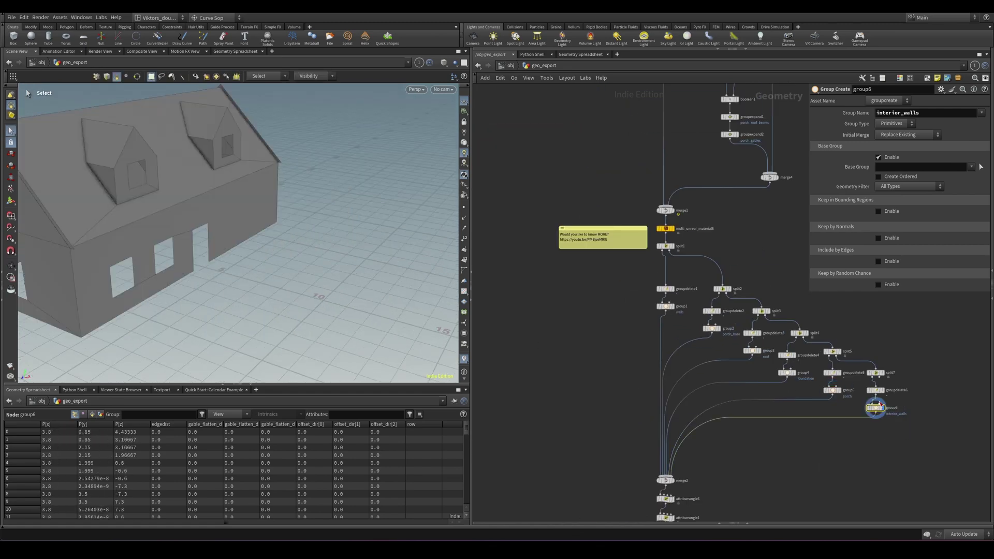
pyautogui.scroll(-3, 326, 251)
pyautogui.keyDown('alt'); pyautogui.moveTo(326, 250); pyautogui.dragTo(231, 255); pyautogui.keyUp('alt')
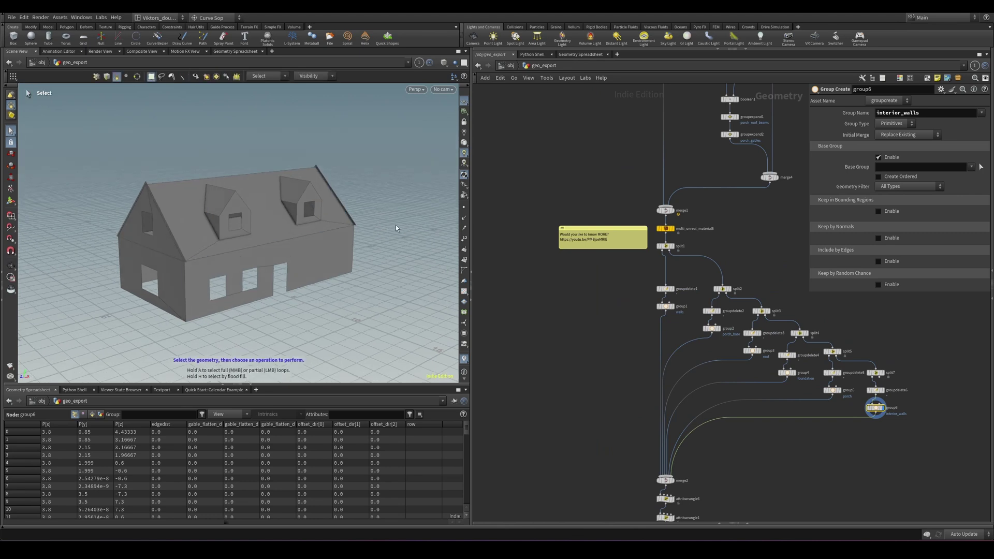
# - Examine the geo_export network from its final output nodes up to its object merges, and view the interior walls up close
pyautogui.moveTo(616, 413); pyautogui.dragTo(565, 294, button='middle')
pyautogui.scroll(2, 587, 411)
pyautogui.moveTo(586, 409); pyautogui.dragTo(604, 423, button='middle')
pyautogui.scroll(-1, 565, 393)
pyautogui.moveTo(578, 389); pyautogui.dragTo(578, 322, button='middle')
pyautogui.scroll(-1, 568, 490)
pyautogui.keyDown('alt'); pyautogui.moveTo(278, 233); pyautogui.dragTo(299, 266); pyautogui.keyUp('alt')
pyautogui.scroll(4, 299, 266)
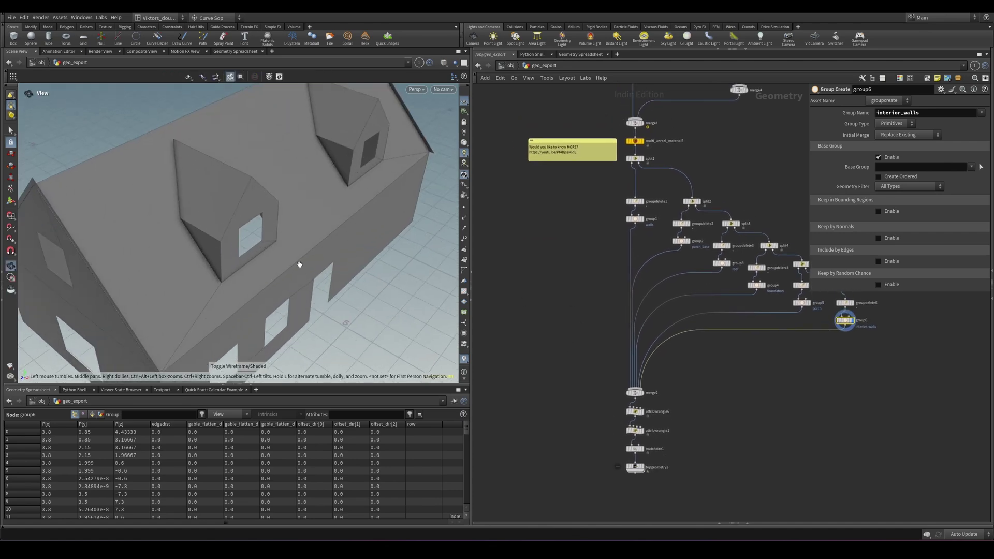
pyautogui.scroll(-2, 541, 353)
pyautogui.moveTo(541, 353); pyautogui.dragTo(538, 468, button='middle')
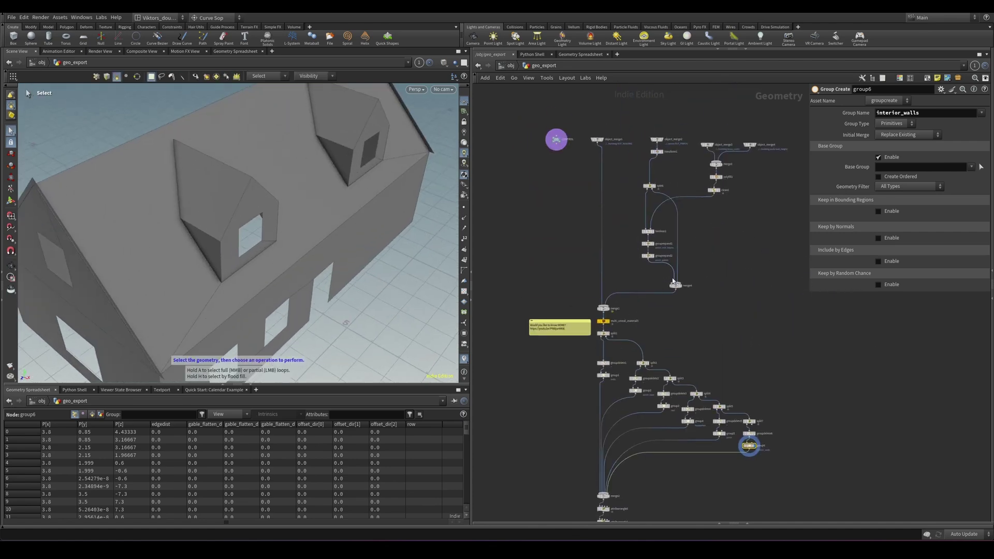
# - Return to the object level and display the porch and building objects alongside geo_export
pyautogui.click(512, 67)
pyautogui.scroll(-4, 611, 389)
pyautogui.moveTo(599, 397); pyautogui.dragTo(639, 343, button='middle')
pyautogui.scroll(4, 669, 324)
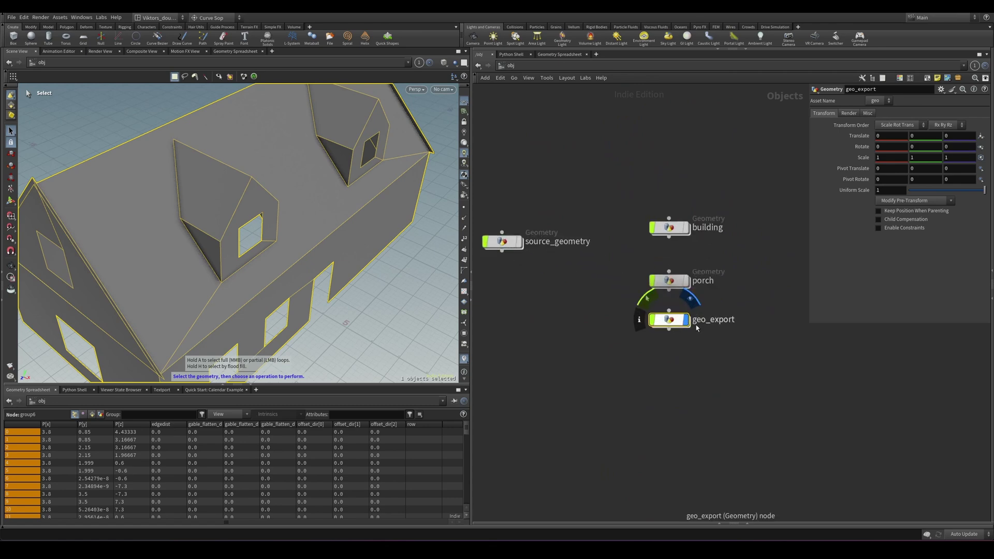
pyautogui.click(670, 281)
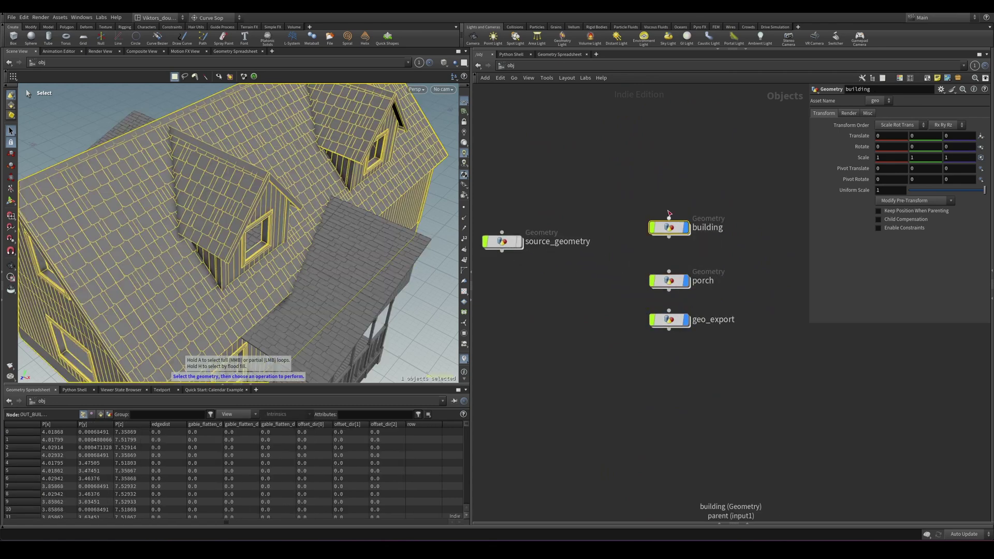
# - Open the building network and view the whole building in shaded display
pyautogui.doubleClick(670, 228)
pyautogui.press('Escape')
pyautogui.moveTo(304, 279); pyautogui.dragTo(272, 255, button='right')
pyautogui.moveTo(273, 255); pyautogui.dragTo(237, 211)
pyautogui.hotkey('shift', 'w')
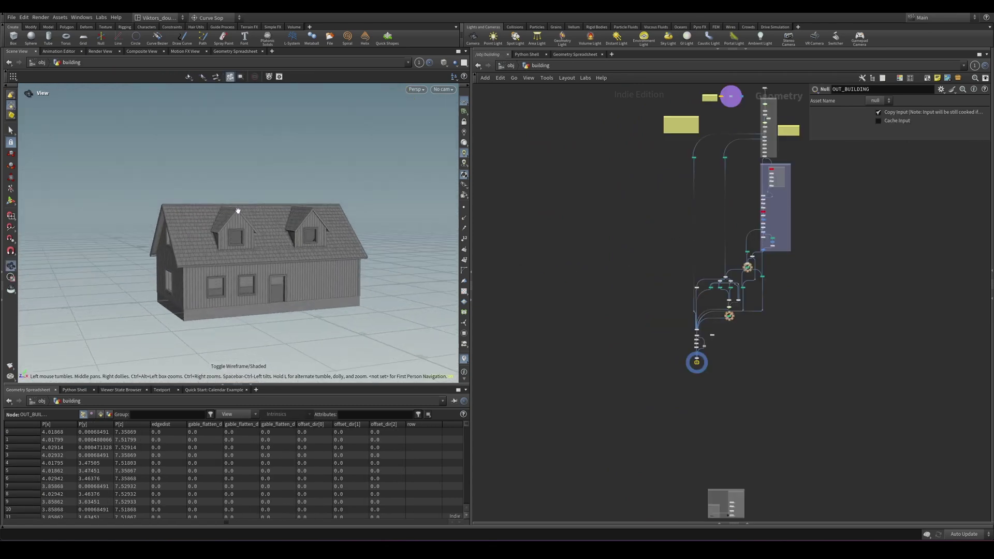
# - Examine the door and window trims on the front wall of the building up close
pyautogui.moveTo(238, 211); pyautogui.dragTo(289, 284, button='right')
pyautogui.moveTo(289, 285); pyautogui.dragTo(225, 276)
pyautogui.moveTo(226, 276); pyautogui.dragTo(247, 271, button='right')
pyautogui.moveTo(246, 271); pyautogui.dragTo(218, 209)
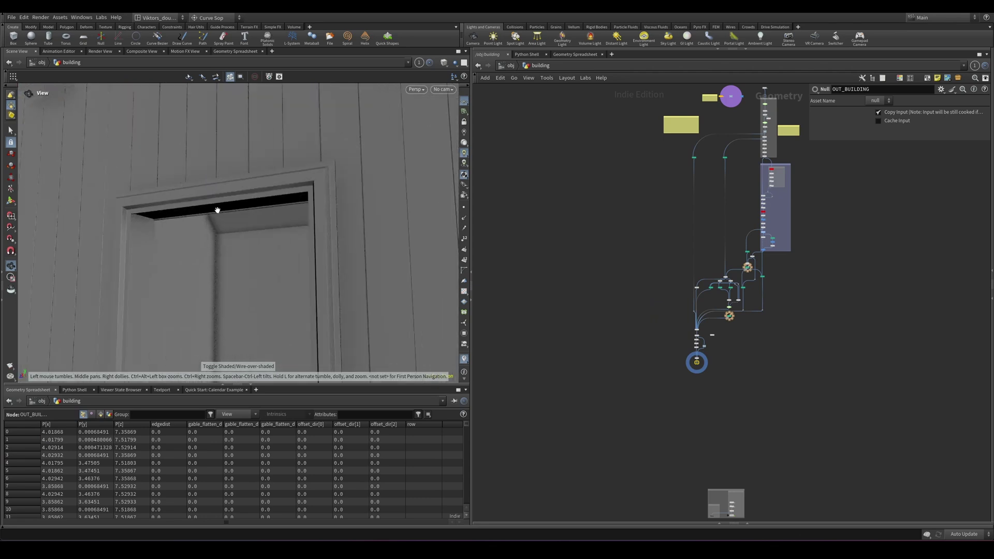
pyautogui.moveTo(217, 209); pyautogui.dragTo(362, 278, button='right')
pyautogui.moveTo(362, 278); pyautogui.dragTo(244, 219)
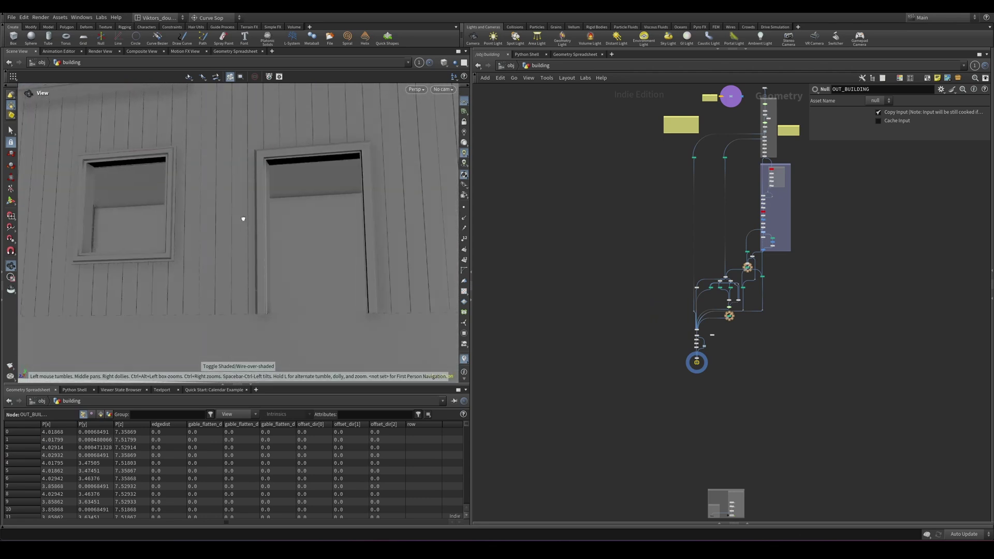
pyautogui.moveTo(244, 220); pyautogui.dragTo(426, 127, button='right')
pyautogui.moveTo(426, 126); pyautogui.dragTo(274, 200)
# - Display the cutout_trims subnetwork on its own and examine the door and window frames
pyautogui.scroll(5, 741, 286)
pyautogui.scroll(8, 755, 291)
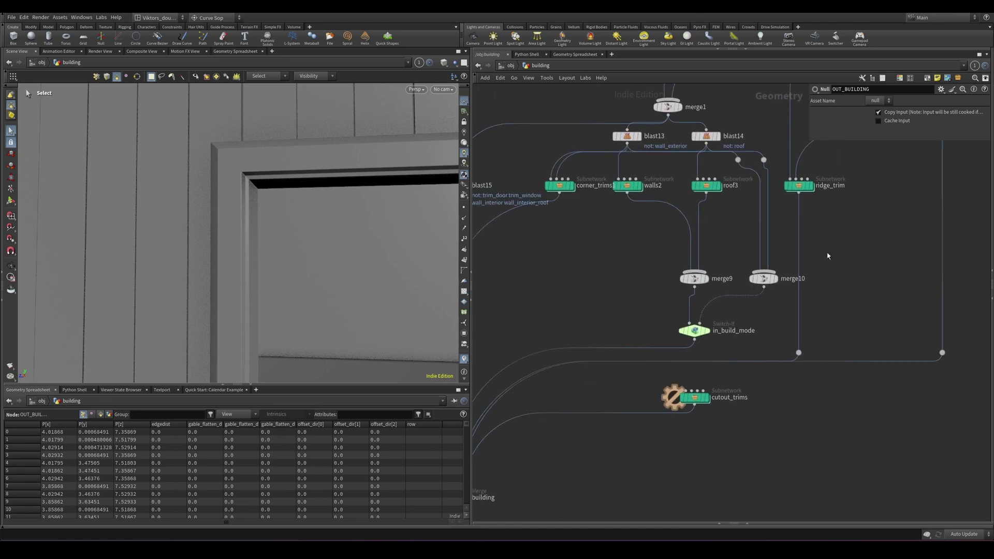
pyautogui.click(766, 307)
pyautogui.click(790, 304)
pyautogui.hotkey('space', 'h')
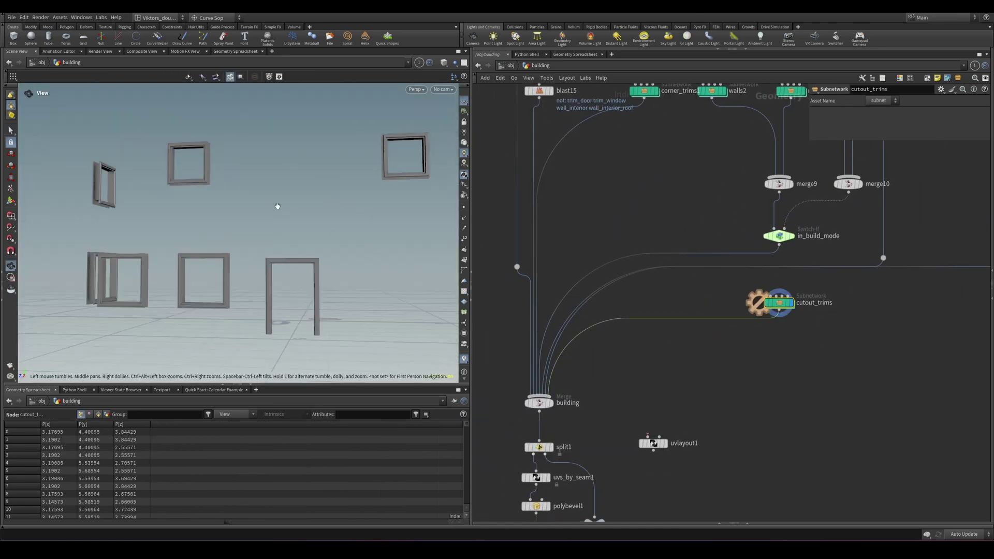
pyautogui.moveTo(278, 207); pyautogui.dragTo(333, 295)
pyautogui.scroll(10, 333, 295)
pyautogui.press('s')
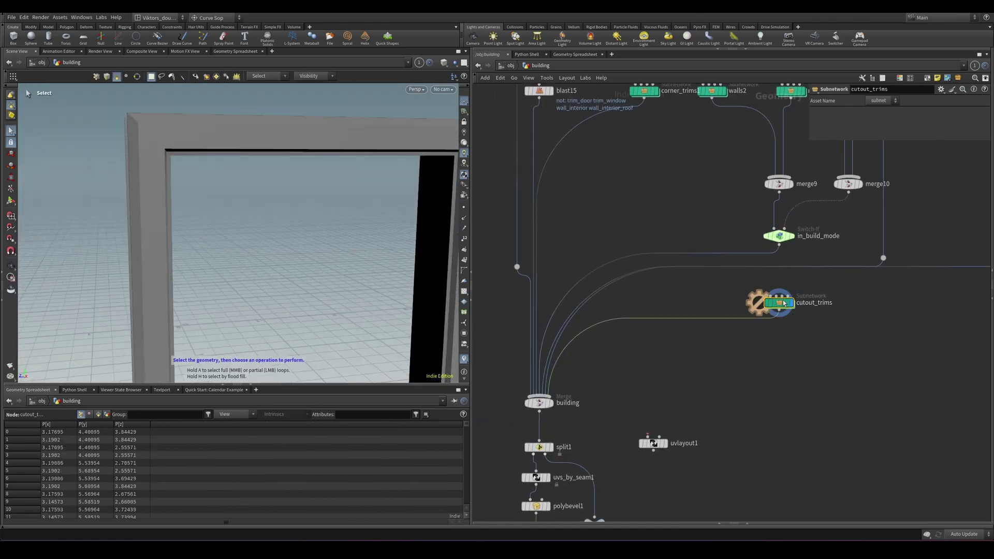
# - Open the cutout_trims subnetwork, check its group4 trim_window node and select the uv_preview material node with all trims in view
pyautogui.doubleClick(785, 302)
pyautogui.click(659, 334)
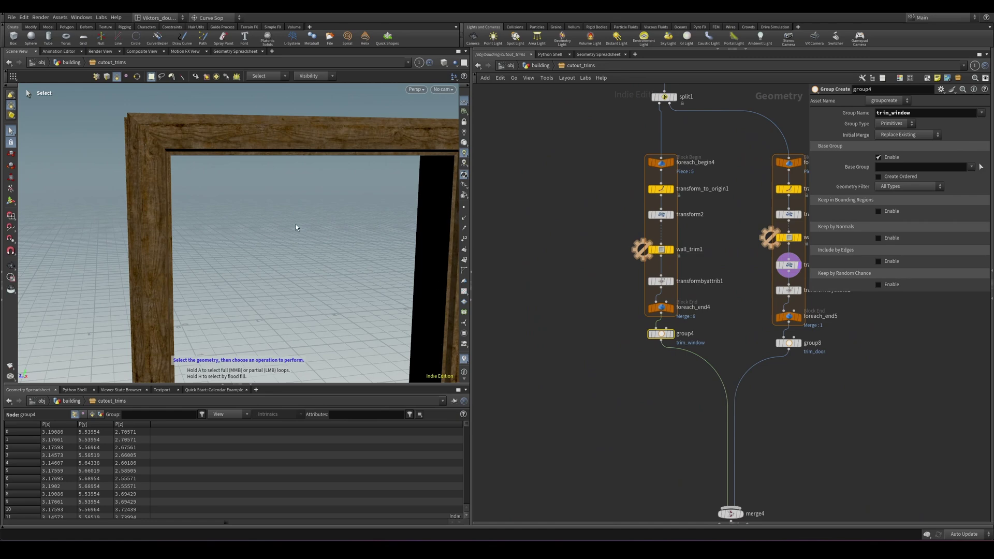
pyautogui.hotkey('space', 'h')
pyautogui.scroll(-1, 725, 427)
pyautogui.moveTo(724, 431); pyautogui.dragTo(651, 285, button='middle')
pyautogui.click(745, 440)
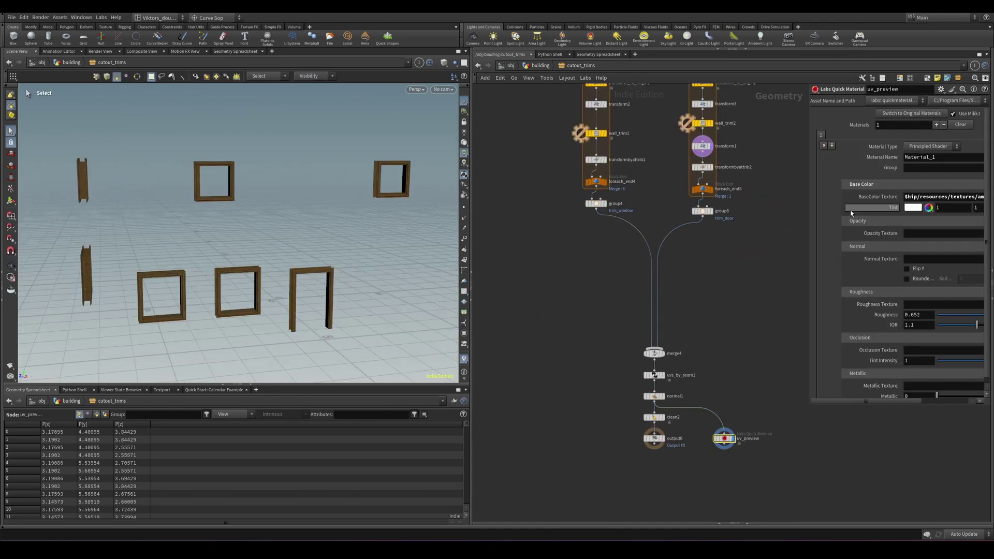
# - Examine the wood-textured door trim up close, toggling the wireframe shading on and off
pyautogui.moveTo(350, 280); pyautogui.dragTo(330, 269)
pyautogui.hotkey('shift', 'w')
pyautogui.moveTo(311, 272); pyautogui.dragTo(377, 284, button='right')
pyautogui.moveTo(377, 284)
pyautogui.mouseDown()
pyautogui.moveTo(277, 217)
pyautogui.moveTo(283, 209)
pyautogui.mouseUp()
pyautogui.hotkey('shift', 'w')
# - Select the wall_trim2 node in the door trim loop and enlarge its parameters and profile ramp, with the door frame's corner in view
pyautogui.scroll(4, 724, 156)
pyautogui.moveTo(723, 156); pyautogui.dragTo(677, 304, button='middle')
pyautogui.scroll(1, 691, 268)
pyautogui.click(680, 233)
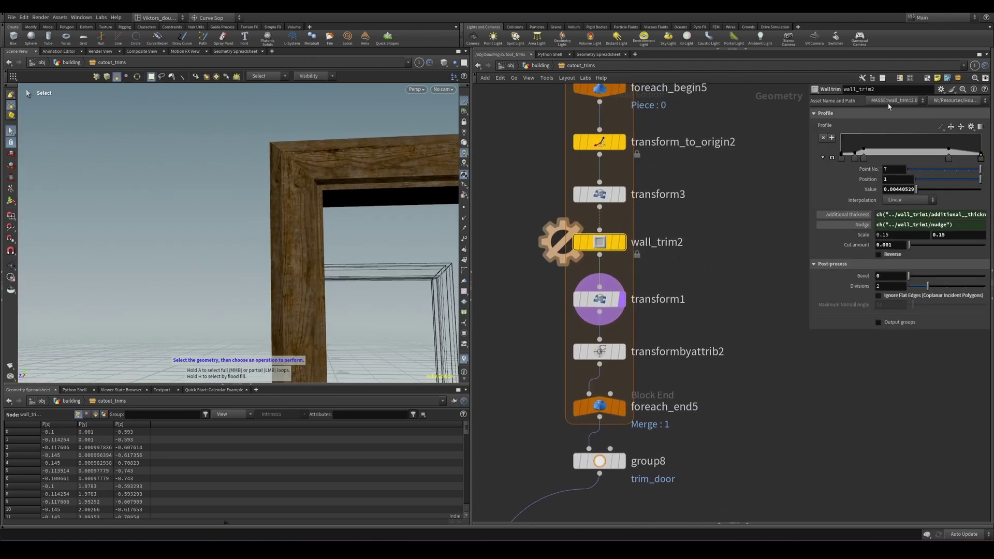
pyautogui.moveTo(807, 156); pyautogui.dragTo(702, 157)
pyautogui.keyDown('alt'); pyautogui.moveTo(357, 204); pyautogui.dragTo(305, 165); pyautogui.keyUp('alt')
pyautogui.click(726, 158)
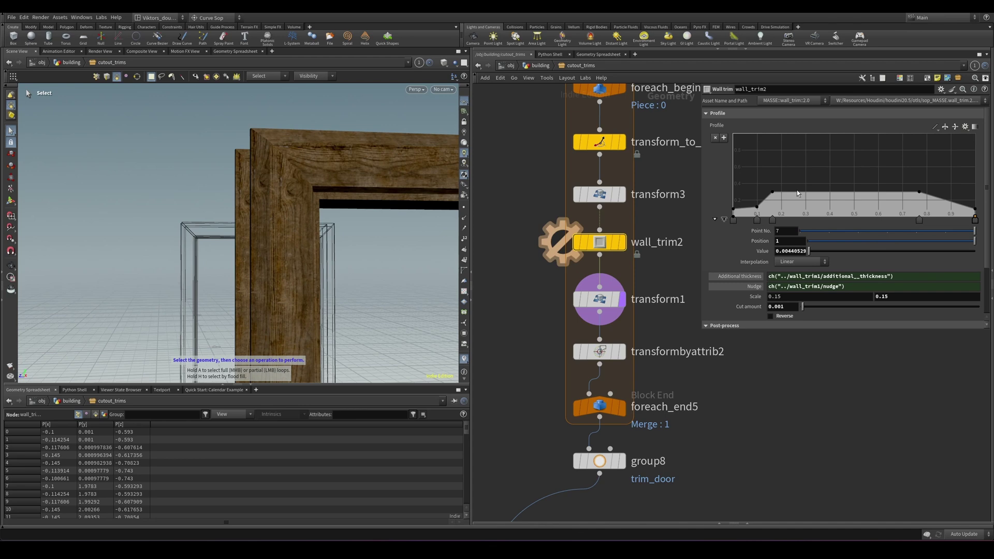
pyautogui.keyDown('alt'); pyautogui.moveTo(365, 178); pyautogui.dragTo(326, 166); pyautogui.keyUp('alt')
pyautogui.keyDown('alt'); pyautogui.moveTo(326, 166); pyautogui.dragTo(353, 157, button='right'); pyautogui.keyUp('alt')
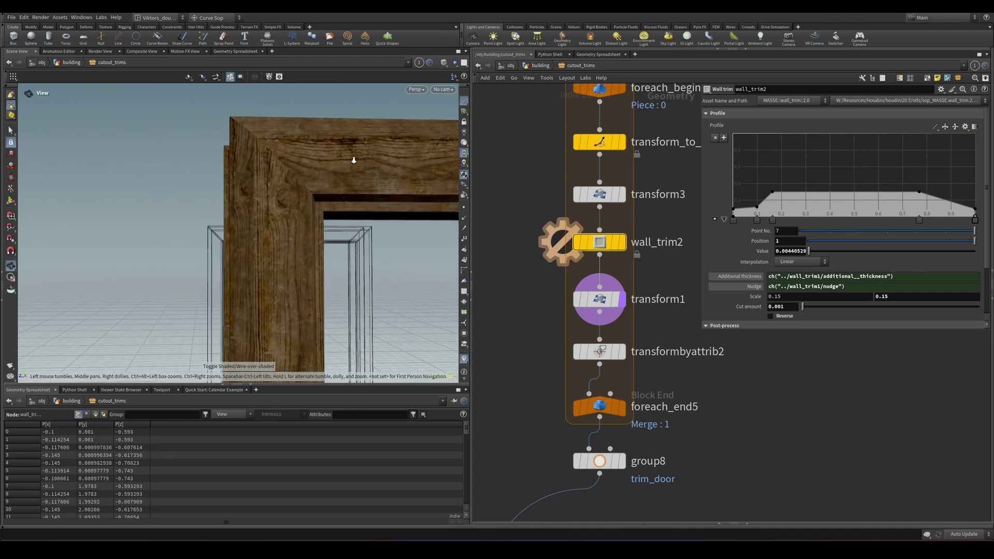
# - Try raising the wall_trim2 profile ramp point near position 0.16 and undo the change
pyautogui.moveTo(774, 183); pyautogui.dragTo(778, 157)
pyautogui.moveTo(318, 182)
pyautogui.mouseDown()
pyautogui.moveTo(329, 195)
pyautogui.moveTo(300, 188)
pyautogui.mouseUp()
pyautogui.hotkey('ctrl', 'z')
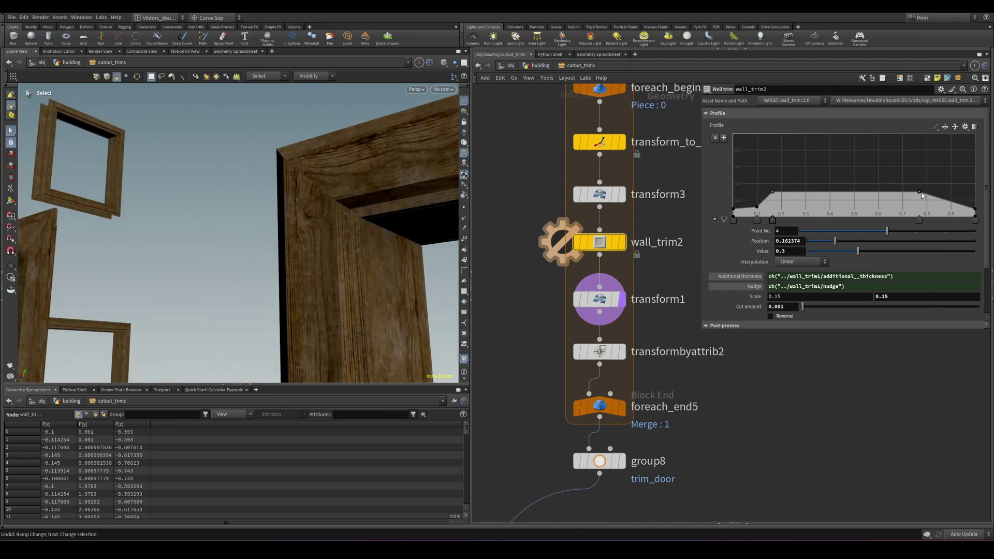
# - Reshape the profile ramp by raising the point near 0.74 to about 0.53, adding points near 0.3 and 0.52, and raising the one near 0.15 to about 0.42
pyautogui.moveTo(914, 180); pyautogui.dragTo(912, 176)
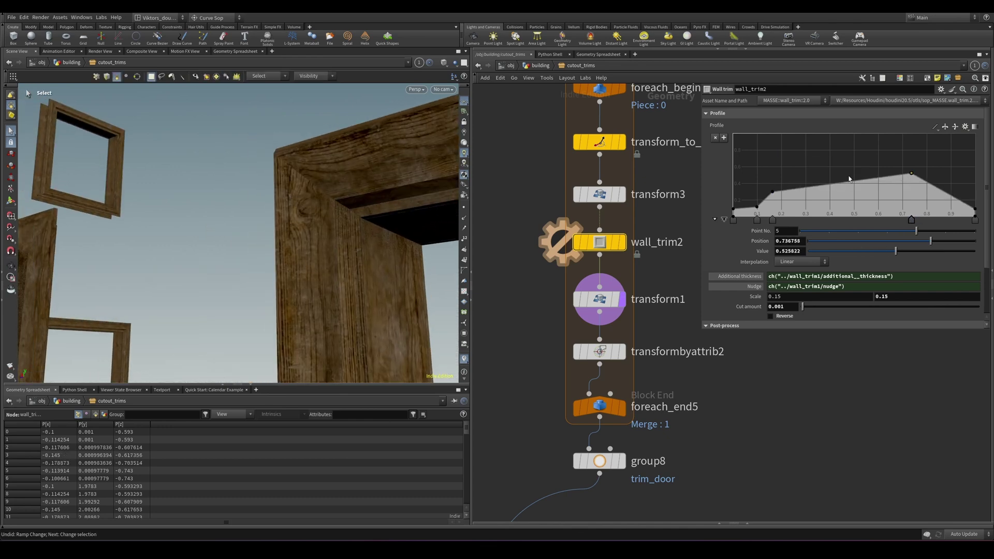
pyautogui.moveTo(849, 180); pyautogui.dragTo(807, 182)
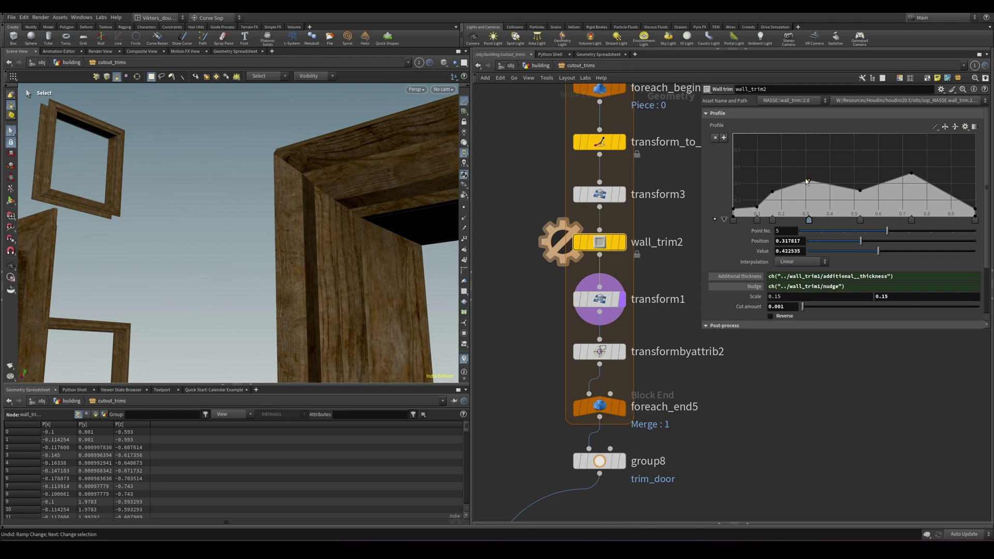
pyautogui.click(769, 184)
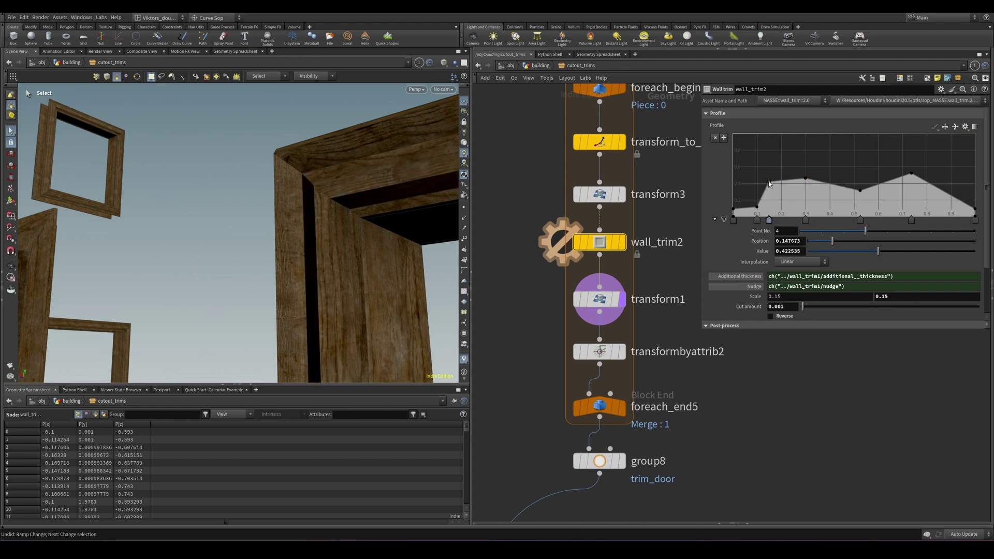
# - Undo the last four profile ramp edits on wall_trim2
pyautogui.moveTo(293, 153)
pyautogui.keyDown('alt'); pyautogui.mouseDown()
pyautogui.moveTo(370, 167)
pyautogui.moveTo(363, 188)
pyautogui.moveTo(297, 140)
pyautogui.moveTo(353, 183)
pyautogui.moveTo(402, 200)
pyautogui.moveTo(317, 188)
pyautogui.mouseUp(); pyautogui.keyUp('alt')
pyautogui.hotkey('ctrl', 'z')
pyautogui.hotkey('ctrl', 'z')
pyautogui.hotkey('ctrl', 'z')
pyautogui.hotkey('ctrl', 'z')
# - Examine the door trim's restored profile from a wider view, toggling the wireframe shading on and off
pyautogui.hotkey('shift', 'w')
pyautogui.hotkey('shift', 'w')
pyautogui.keyDown('alt'); pyautogui.moveTo(317, 189); pyautogui.dragTo(193, 294, button='right'); pyautogui.keyUp('alt')
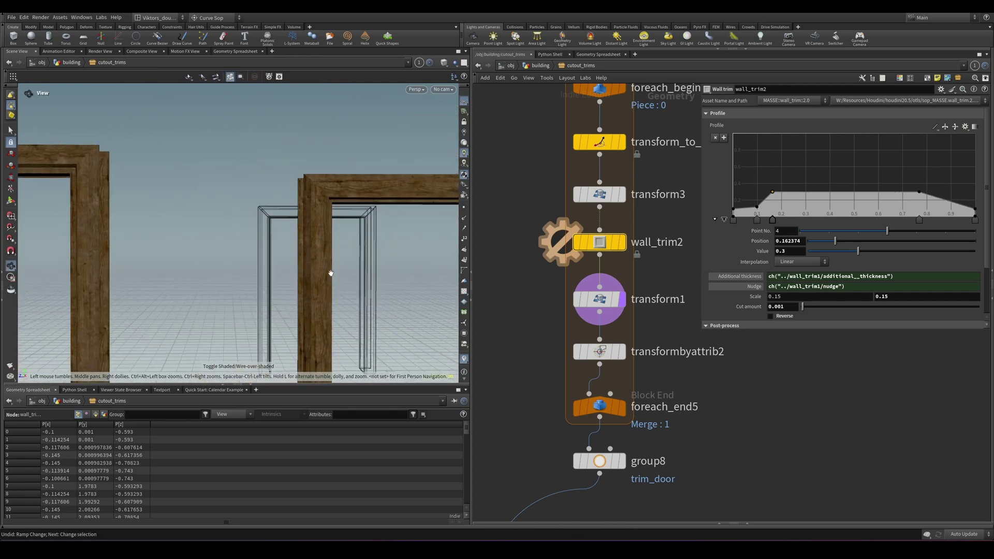
pyautogui.moveTo(336, 269)
pyautogui.keyDown('alt'); pyautogui.mouseDown(button='right')
pyautogui.moveTo(200, 293)
pyautogui.moveTo(371, 158)
pyautogui.mouseUp(button='right'); pyautogui.keyUp('alt')
pyautogui.keyDown('alt'); pyautogui.moveTo(370, 158); pyautogui.dragTo(244, 188); pyautogui.keyUp('alt')
pyautogui.hotkey('shift', 'w')
pyautogui.hotkey('shift', 'w')
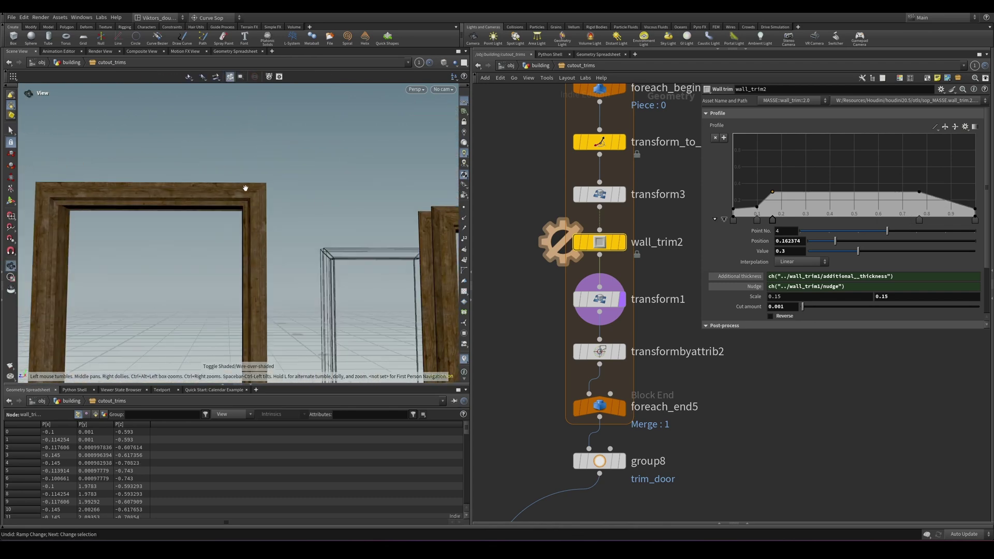
# - Display the output0 node at the end of the cutout_trims network, with the merged trims in view
pyautogui.scroll(-3, 546, 328)
pyautogui.scroll(2, 548, 311)
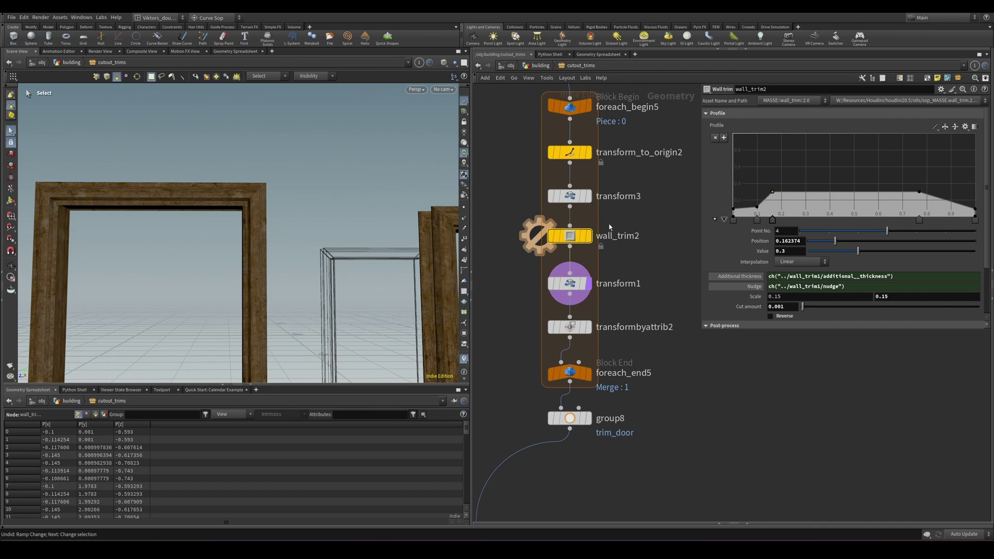
pyautogui.click(588, 236)
pyautogui.scroll(-6, 606, 414)
pyautogui.moveTo(618, 455); pyautogui.dragTo(632, 291, button='middle')
pyautogui.scroll(3, 627, 316)
pyautogui.moveTo(630, 361); pyautogui.dragTo(587, 324)
pyautogui.press('r')
pyautogui.keyDown('alt'); pyautogui.moveTo(246, 195); pyautogui.dragTo(302, 215); pyautogui.keyUp('alt')
pyautogui.press('s')
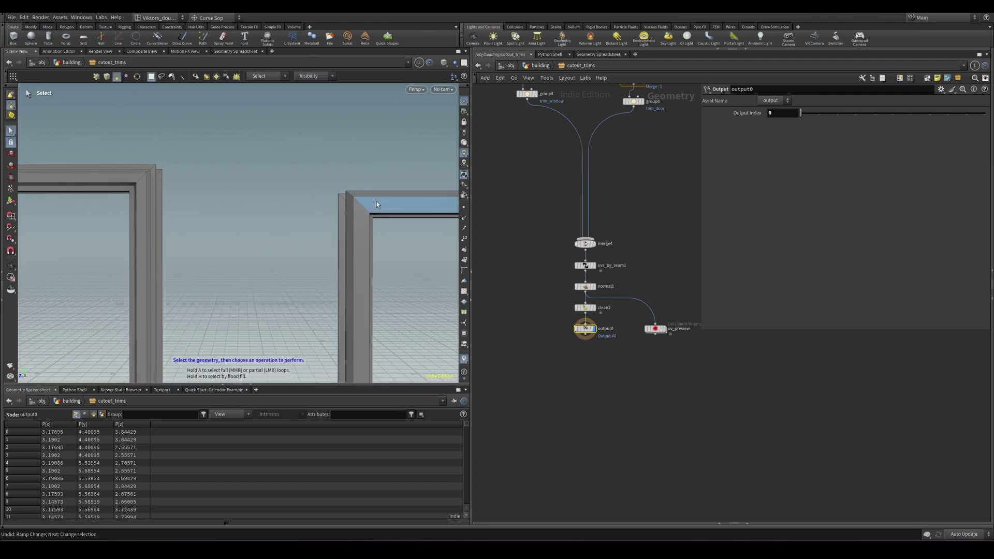
# - Examine the merged window and door trims from several angles, toggling the wireframe shading
pyautogui.keyDown('alt'); pyautogui.moveTo(317, 181); pyautogui.dragTo(335, 200); pyautogui.keyUp('alt')
pyautogui.keyDown('alt'); pyautogui.moveTo(334, 200); pyautogui.dragTo(302, 291, button='right'); pyautogui.keyUp('alt')
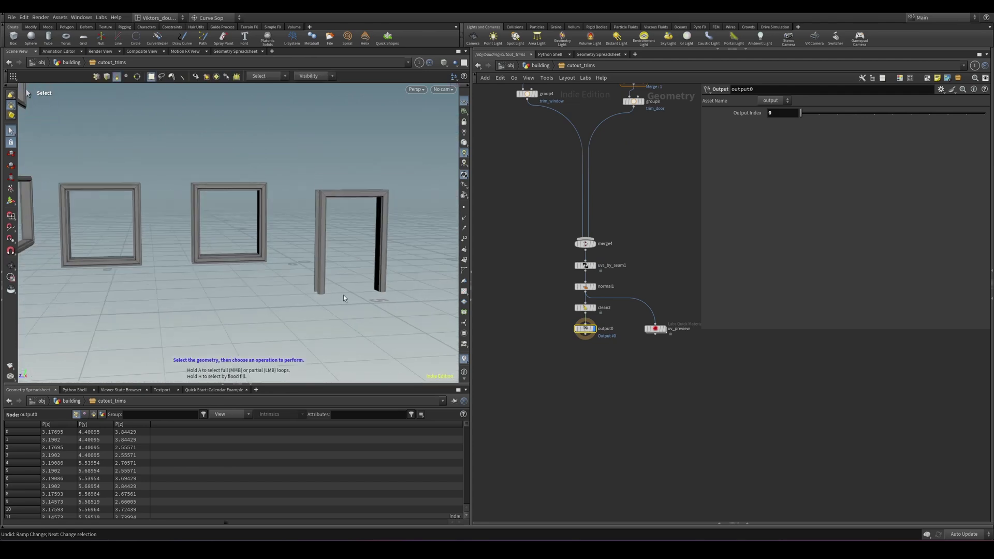
pyautogui.keyDown('alt'); pyautogui.moveTo(344, 296); pyautogui.dragTo(355, 278); pyautogui.keyUp('alt')
pyautogui.hotkey('shift', 'w')
pyautogui.keyDown('alt'); pyautogui.moveTo(124, 217); pyautogui.dragTo(184, 216, button='middle'); pyautogui.keyUp('alt')
pyautogui.moveTo(184, 216)
pyautogui.keyDown('alt'); pyautogui.mouseDown()
pyautogui.moveTo(198, 184)
pyautogui.moveTo(277, 248)
pyautogui.mouseUp(); pyautogui.keyUp('alt')
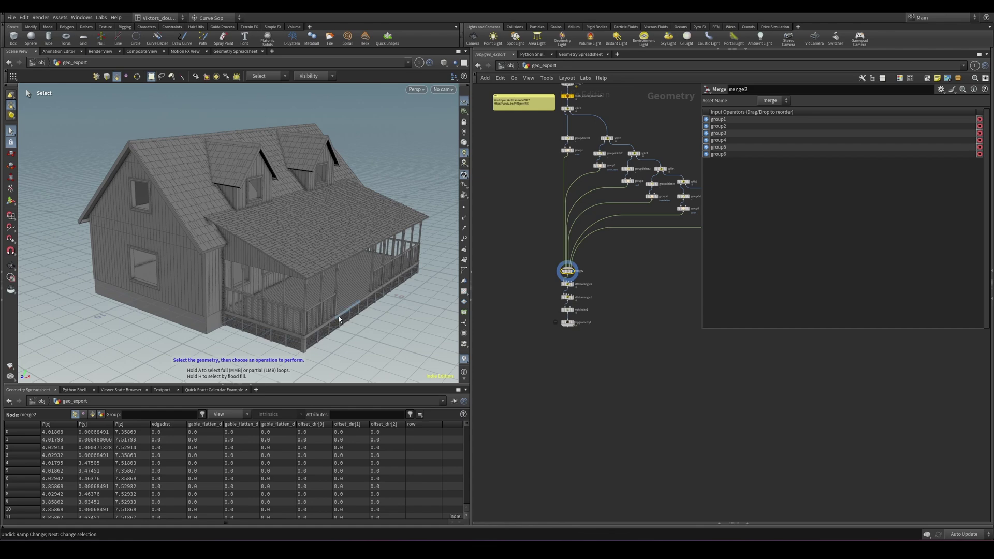
# - Switch to the browser to show the procedural buildings product's downloadable files on Gumroad, and return to Houdini
pyautogui.hotkey('alt', 'Tab')
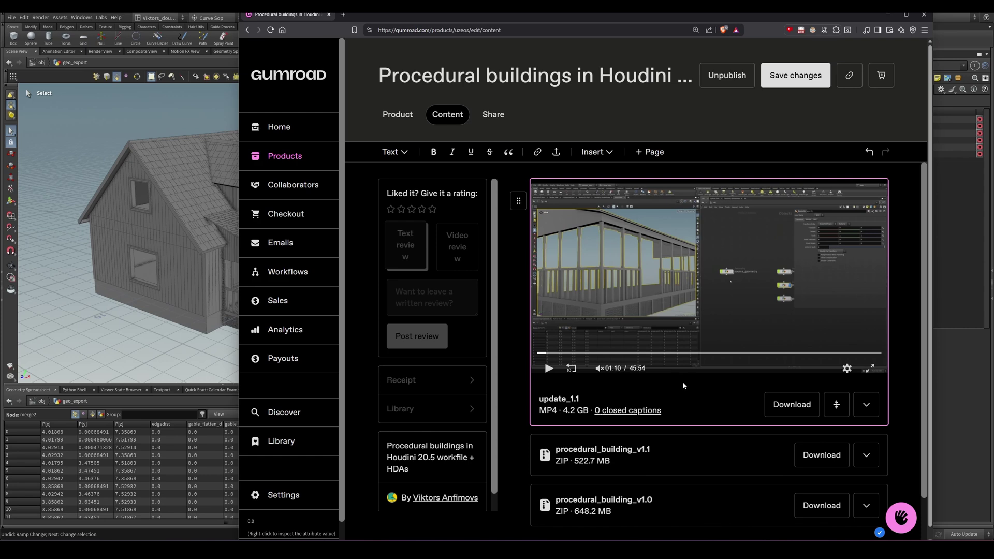
pyautogui.click(887, 16)
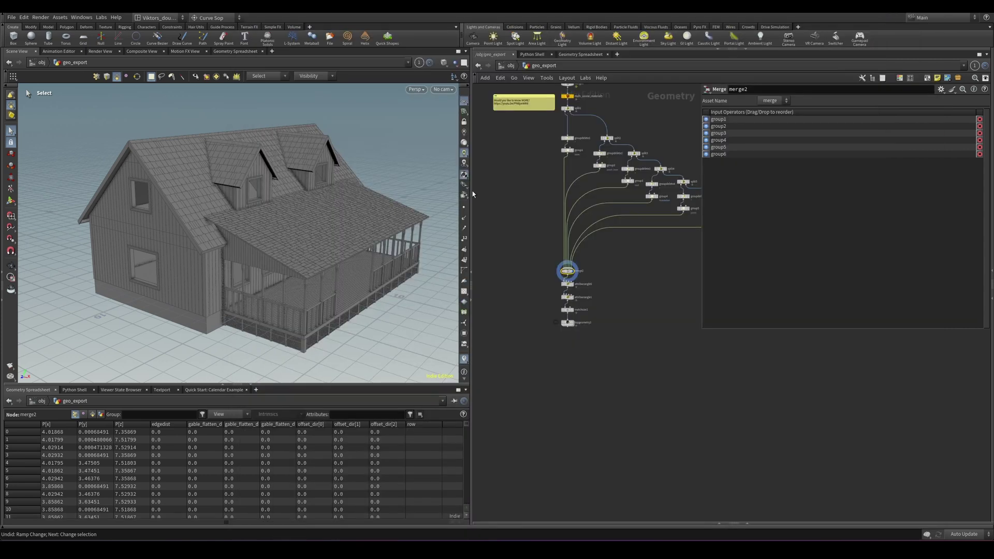
pyautogui.press('Escape')
# - Examine the complete house in geo_export, moving in on the porch and toggling the wireframe shading
pyautogui.moveTo(311, 219)
pyautogui.mouseDown()
pyautogui.moveTo(326, 215)
pyautogui.moveTo(314, 216)
pyautogui.mouseUp()
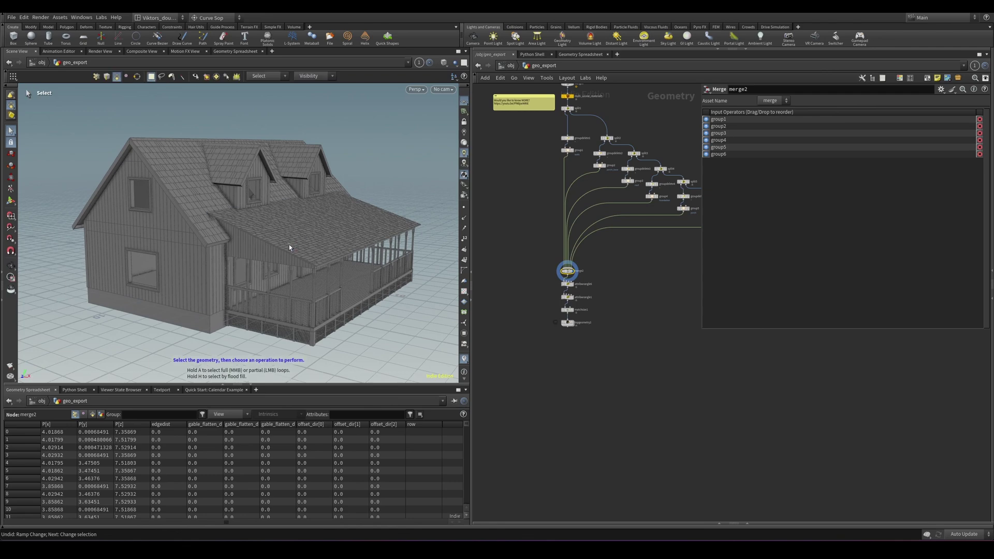
pyautogui.keyDown('alt'); pyautogui.moveTo(290, 248); pyautogui.dragTo(309, 228, button='right'); pyautogui.keyUp('alt')
pyautogui.hotkey('shift', 'w')
pyautogui.moveTo(309, 229)
pyautogui.keyDown('alt'); pyautogui.mouseDown()
pyautogui.moveTo(261, 213)
pyautogui.moveTo(284, 224)
pyautogui.mouseUp(); pyautogui.keyUp('alt')
pyautogui.keyDown('alt'); pyautogui.moveTo(284, 224); pyautogui.dragTo(322, 229, button='right'); pyautogui.keyUp('alt')
pyautogui.keyDown('alt'); pyautogui.moveTo(322, 229); pyautogui.dragTo(244, 232); pyautogui.keyUp('alt')
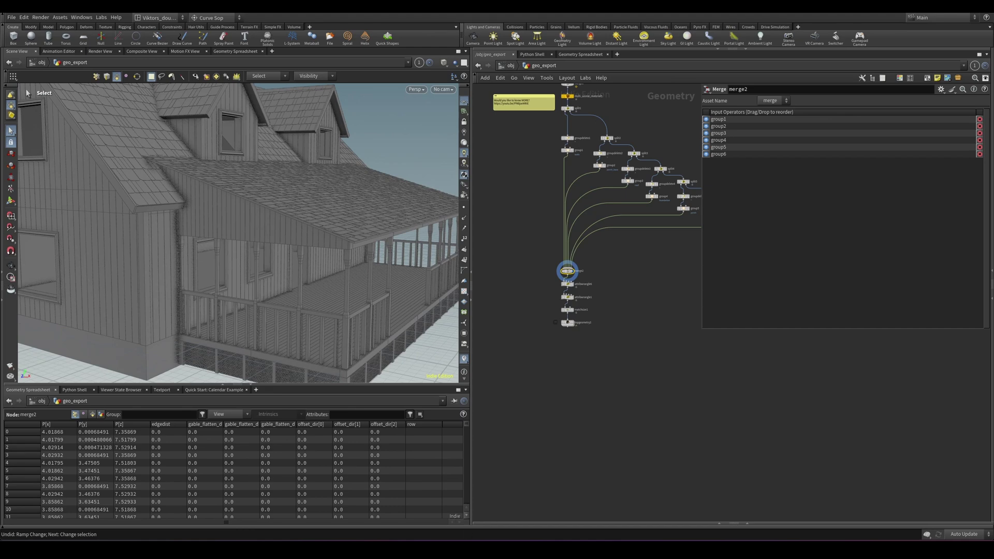
# - Switch to Unreal Engine and fly around the imported red house to inspect its walls, roof and porch
pyautogui.click(456, 550)
pyautogui.press('d')
pyautogui.moveTo(478, 207); pyautogui.dragTo(414, 214, button='right')
pyautogui.press('w')
pyautogui.press('w')
pyautogui.press('s')
pyautogui.press('s')
pyautogui.press('a')
pyautogui.press('w')
pyautogui.press('w')
pyautogui.press('s')
pyautogui.press('w')
pyautogui.press('w')
pyautogui.press('w')
pyautogui.press('s')
pyautogui.press('w')
pyautogui.press('a')
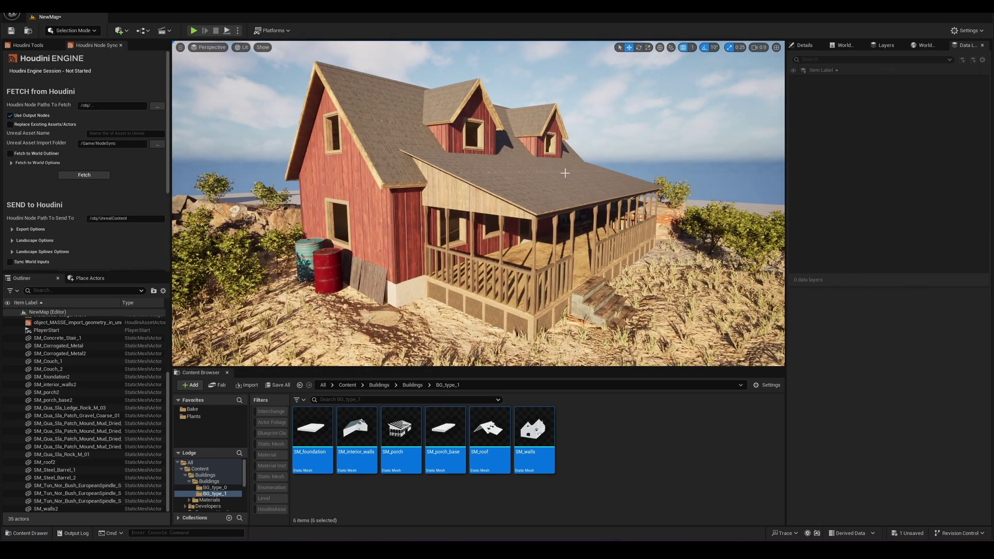
pyautogui.press('s')
pyautogui.moveTo(584, 208); pyautogui.dragTo(592, 206, button='right')
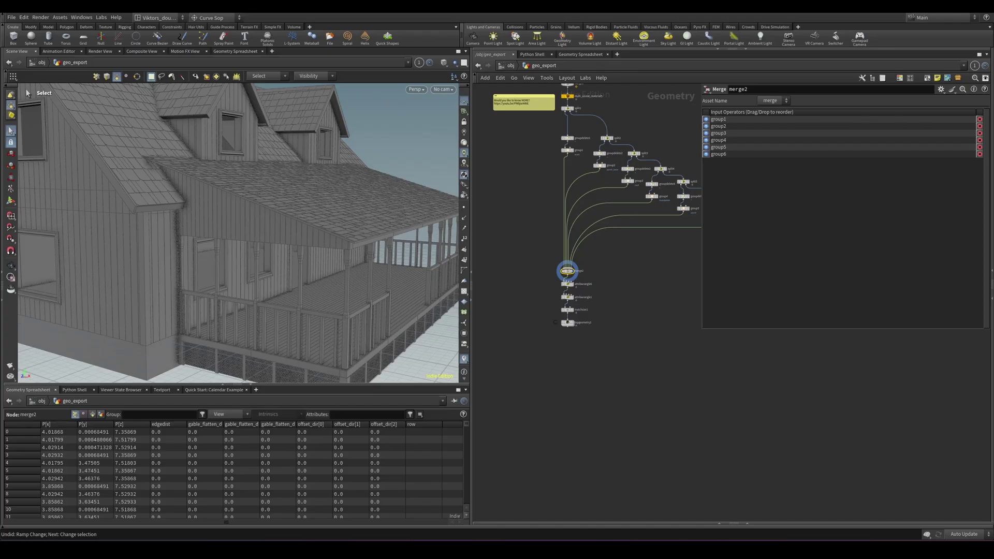
# - Back in Houdini, examine the whole geo_export house from farther away, toggling the wireframe shading on and off
pyautogui.keyDown('alt'); pyautogui.moveTo(343, 315); pyautogui.dragTo(216, 346, button='right'); pyautogui.keyUp('alt')
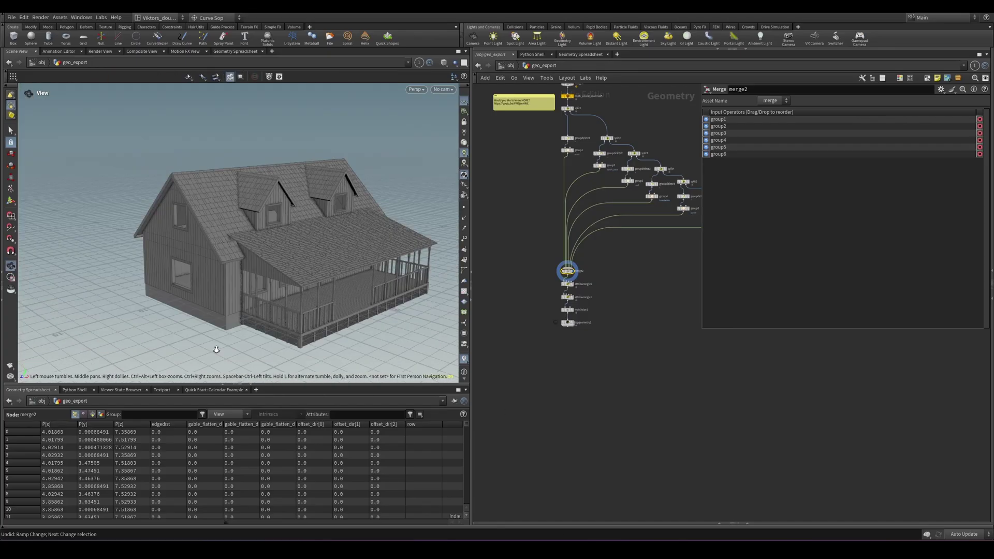
pyautogui.moveTo(216, 346)
pyautogui.keyDown('alt'); pyautogui.mouseDown()
pyautogui.moveTo(253, 322)
pyautogui.moveTo(223, 299)
pyautogui.moveTo(240, 309)
pyautogui.moveTo(225, 297)
pyautogui.moveTo(249, 280)
pyautogui.moveTo(288, 299)
pyautogui.moveTo(237, 293)
pyautogui.moveTo(244, 288)
pyautogui.mouseUp(); pyautogui.keyUp('alt')
pyautogui.press('w')
pyautogui.hotkey('shift', 'w')
pyautogui.press('s')
pyautogui.hotkey('shift', 'w')
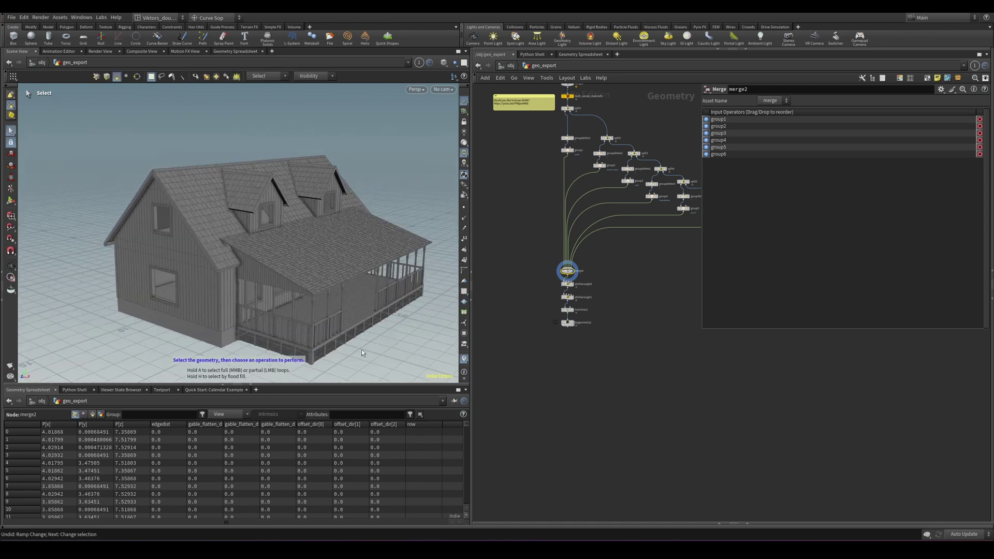